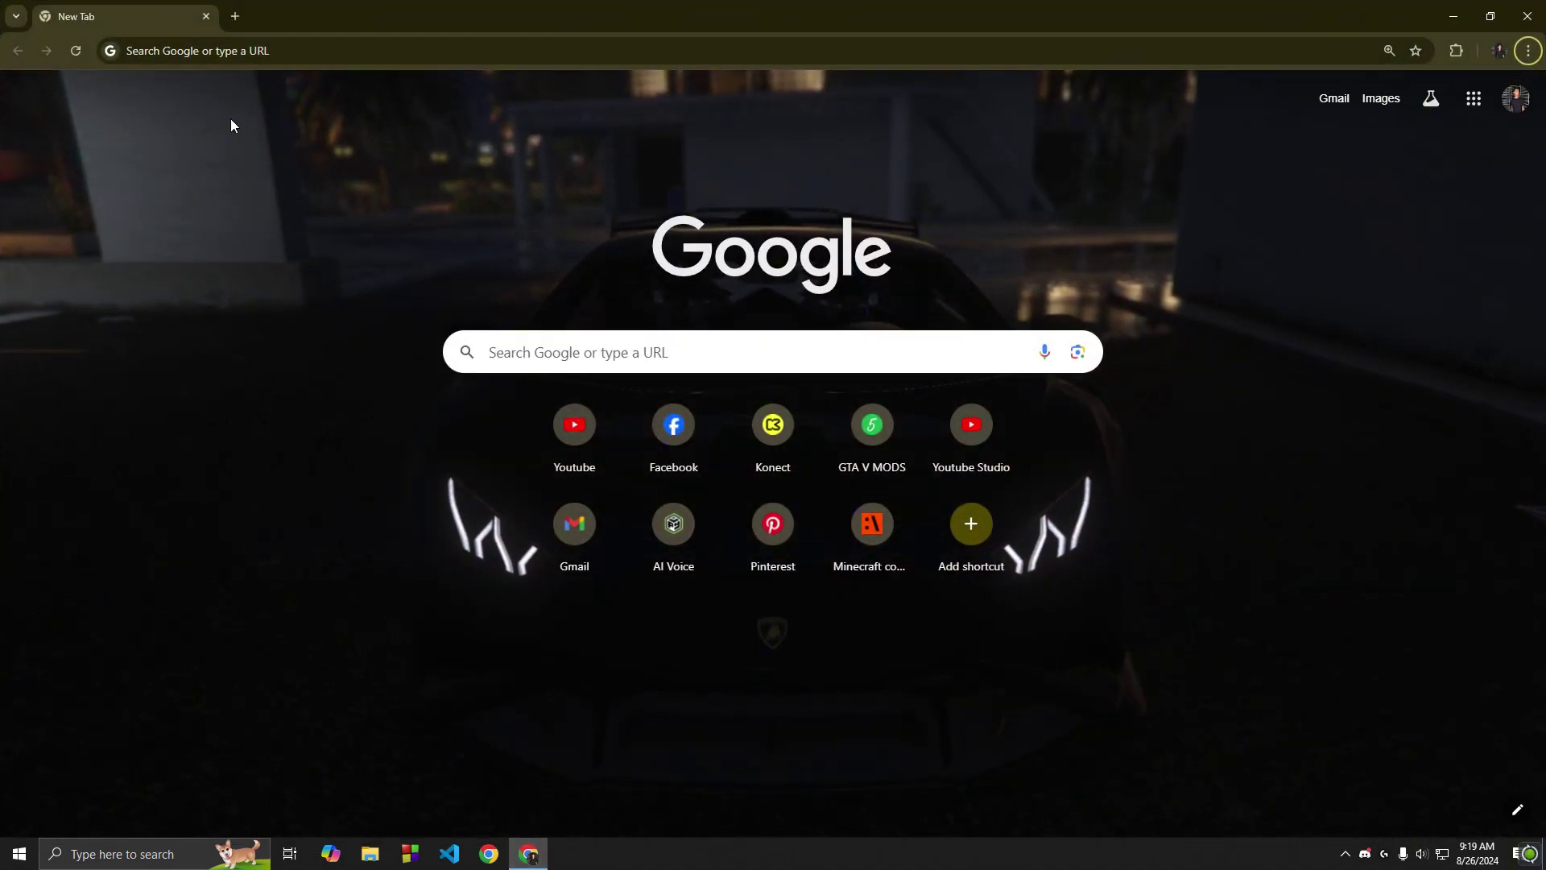
- Search the web for 'aternos' in Chrome
click(528, 352)
text(aternos)
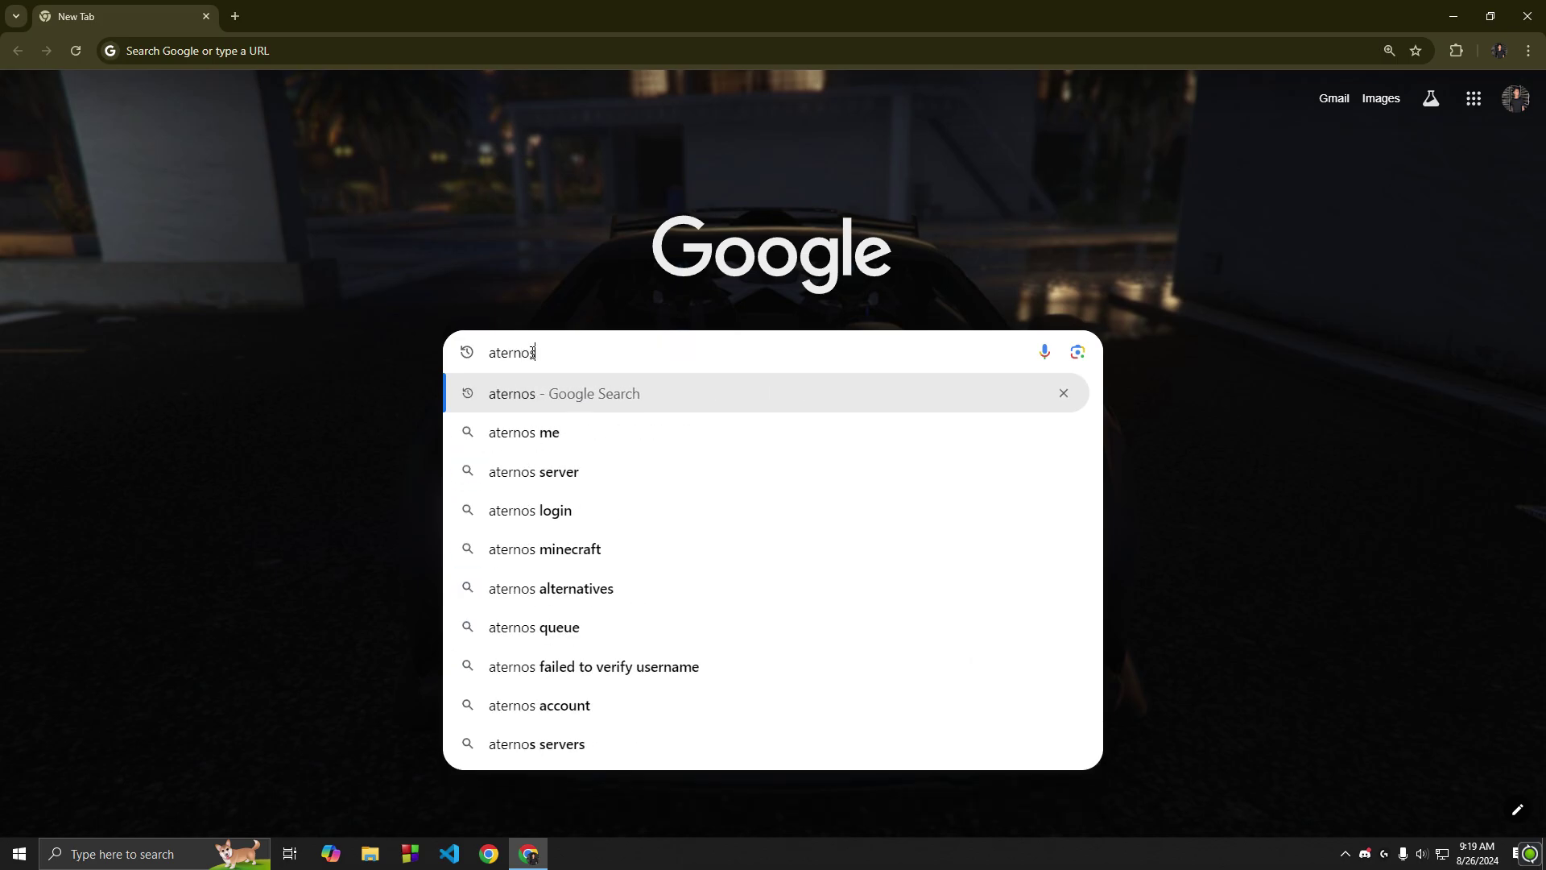
key(Return)
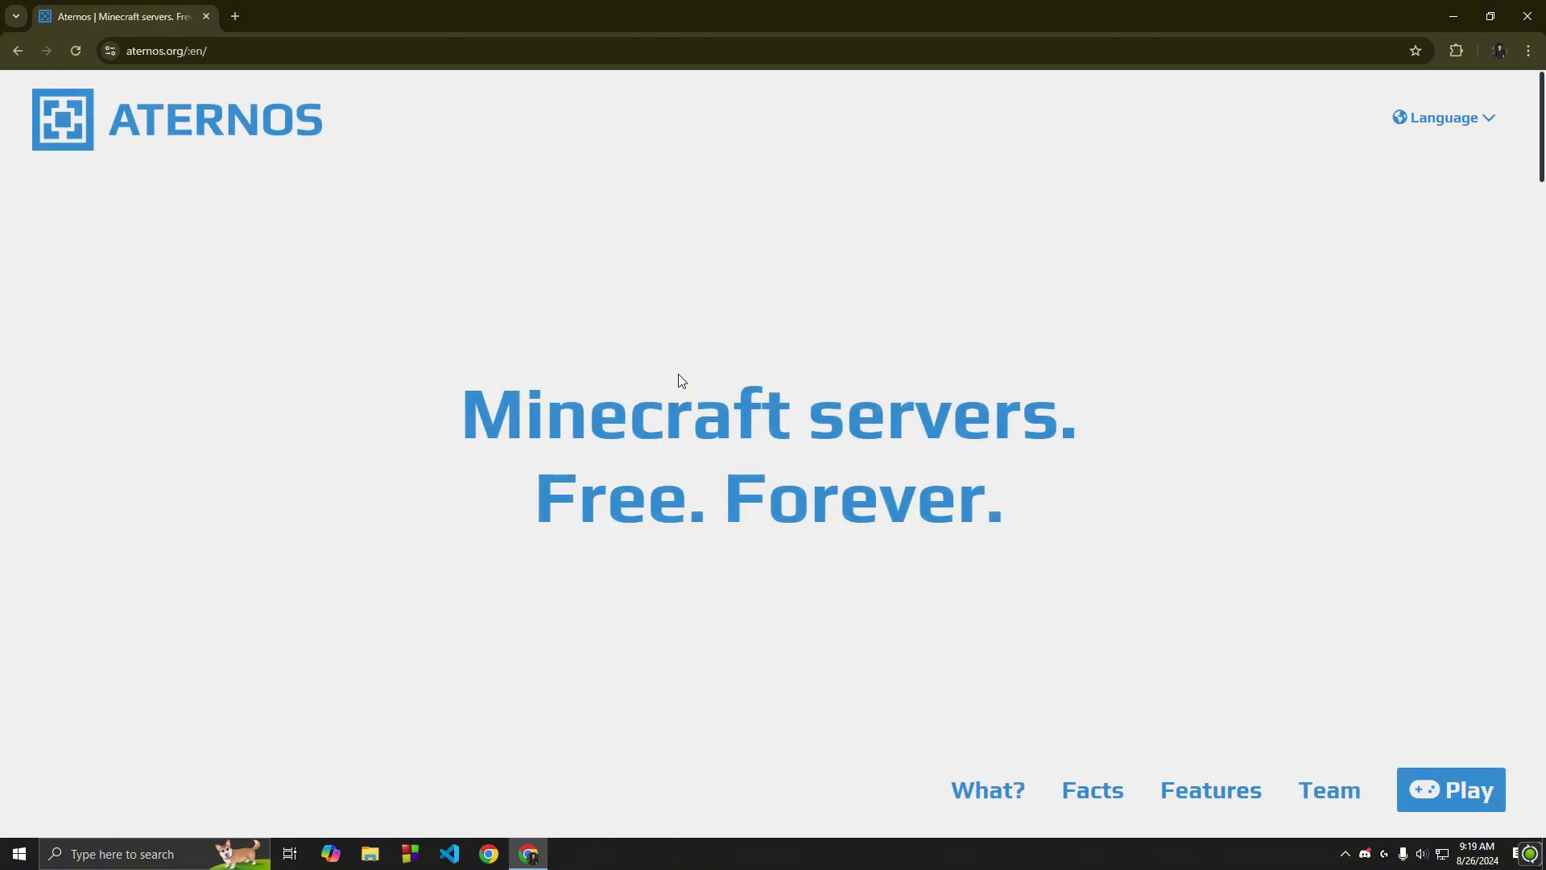
click(1454, 790)
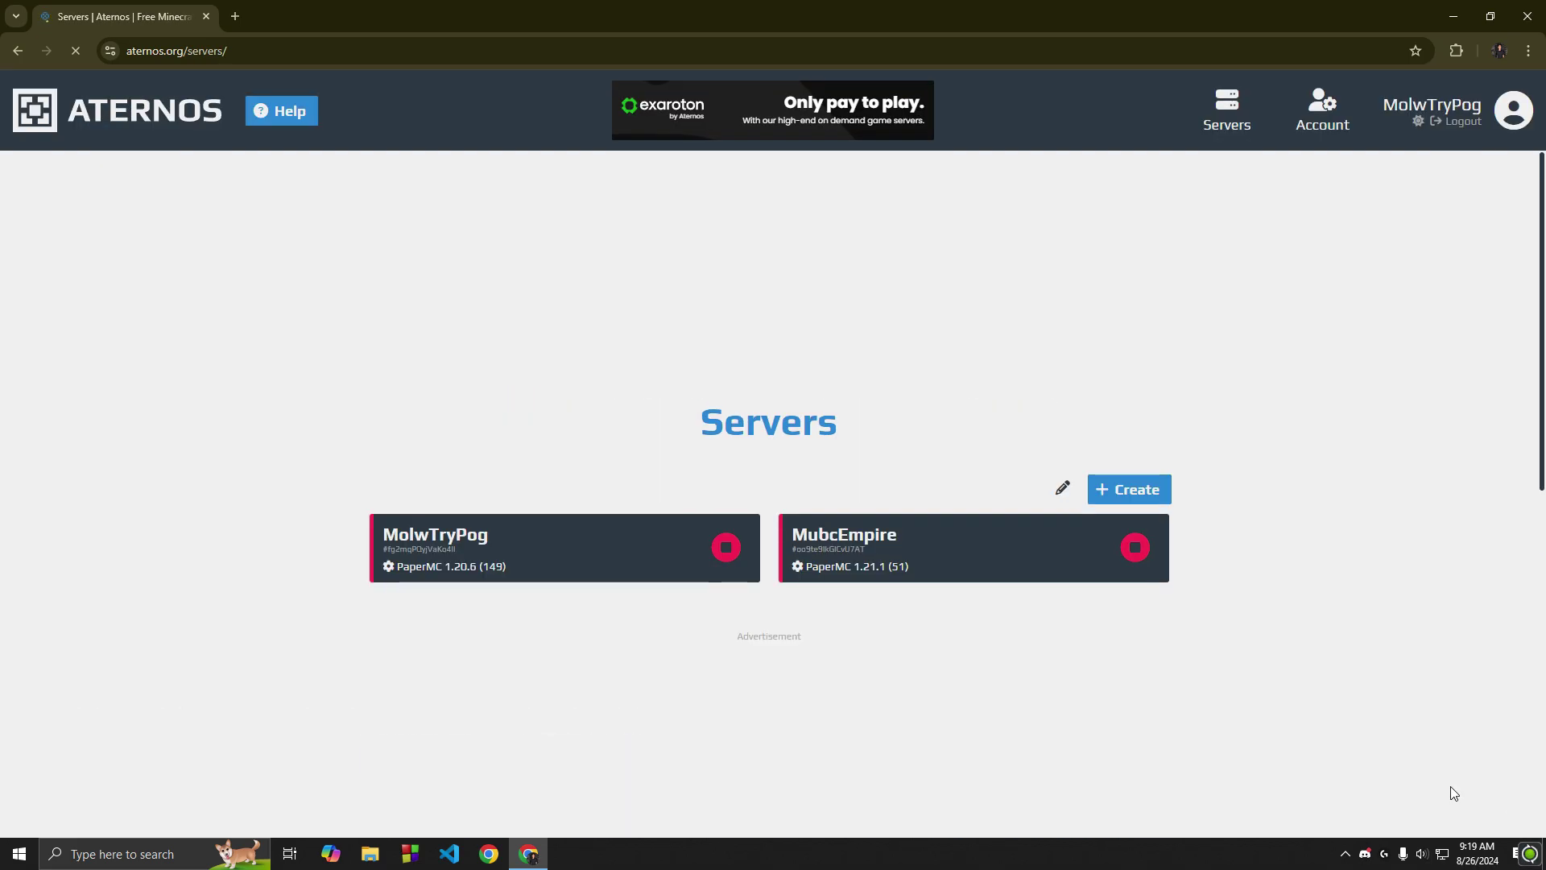
click(1459, 123)
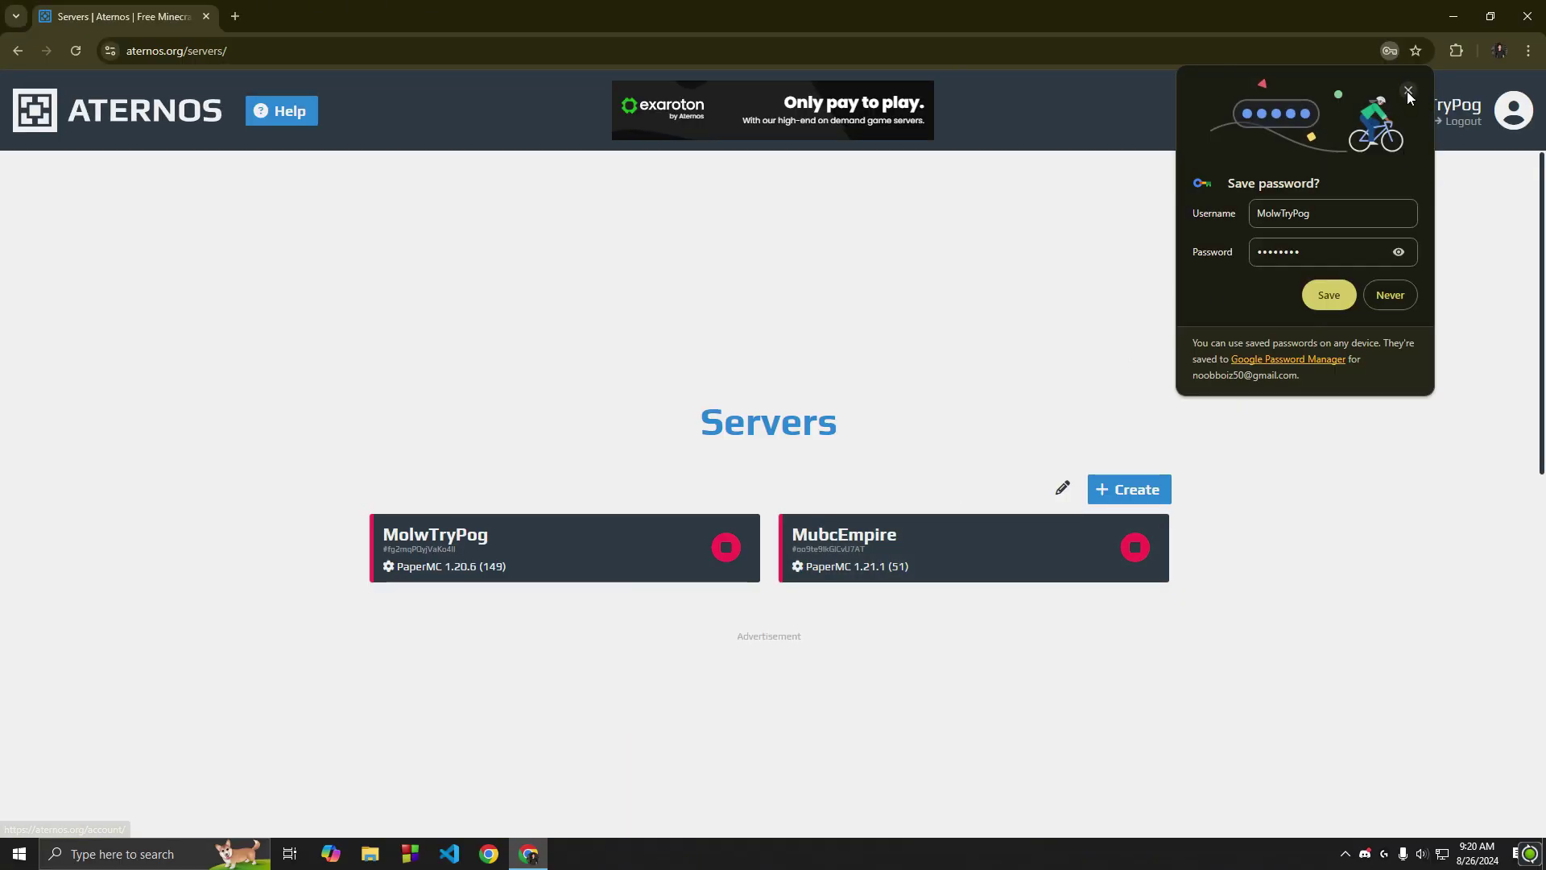
click(1407, 91)
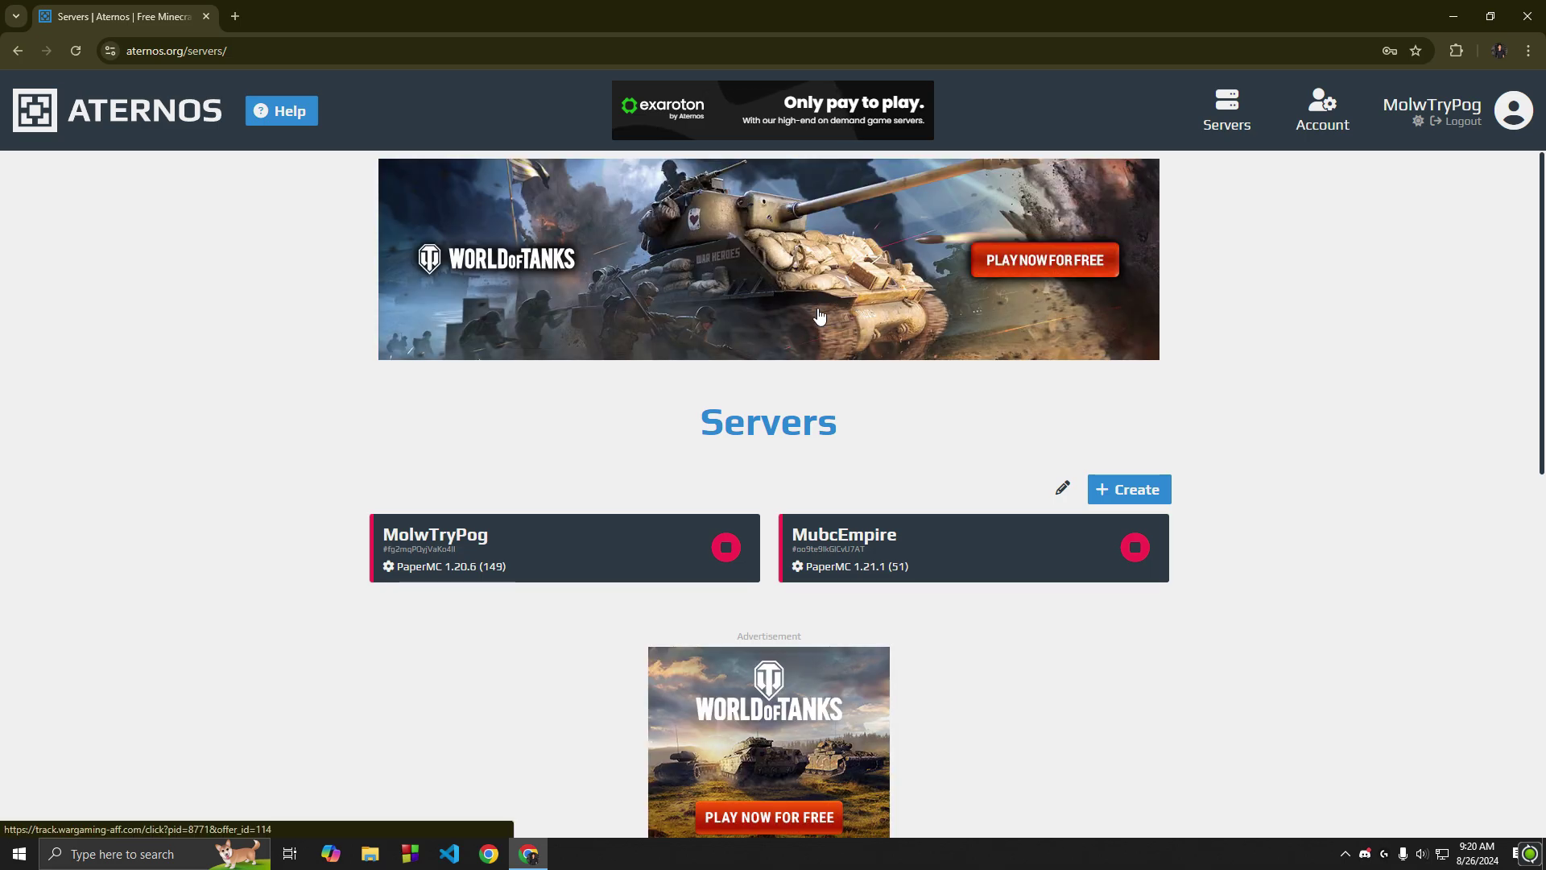
- Start a new server, switching from Bedrock back to Java Edition, and type 'bsc' into the name
click(1137, 493)
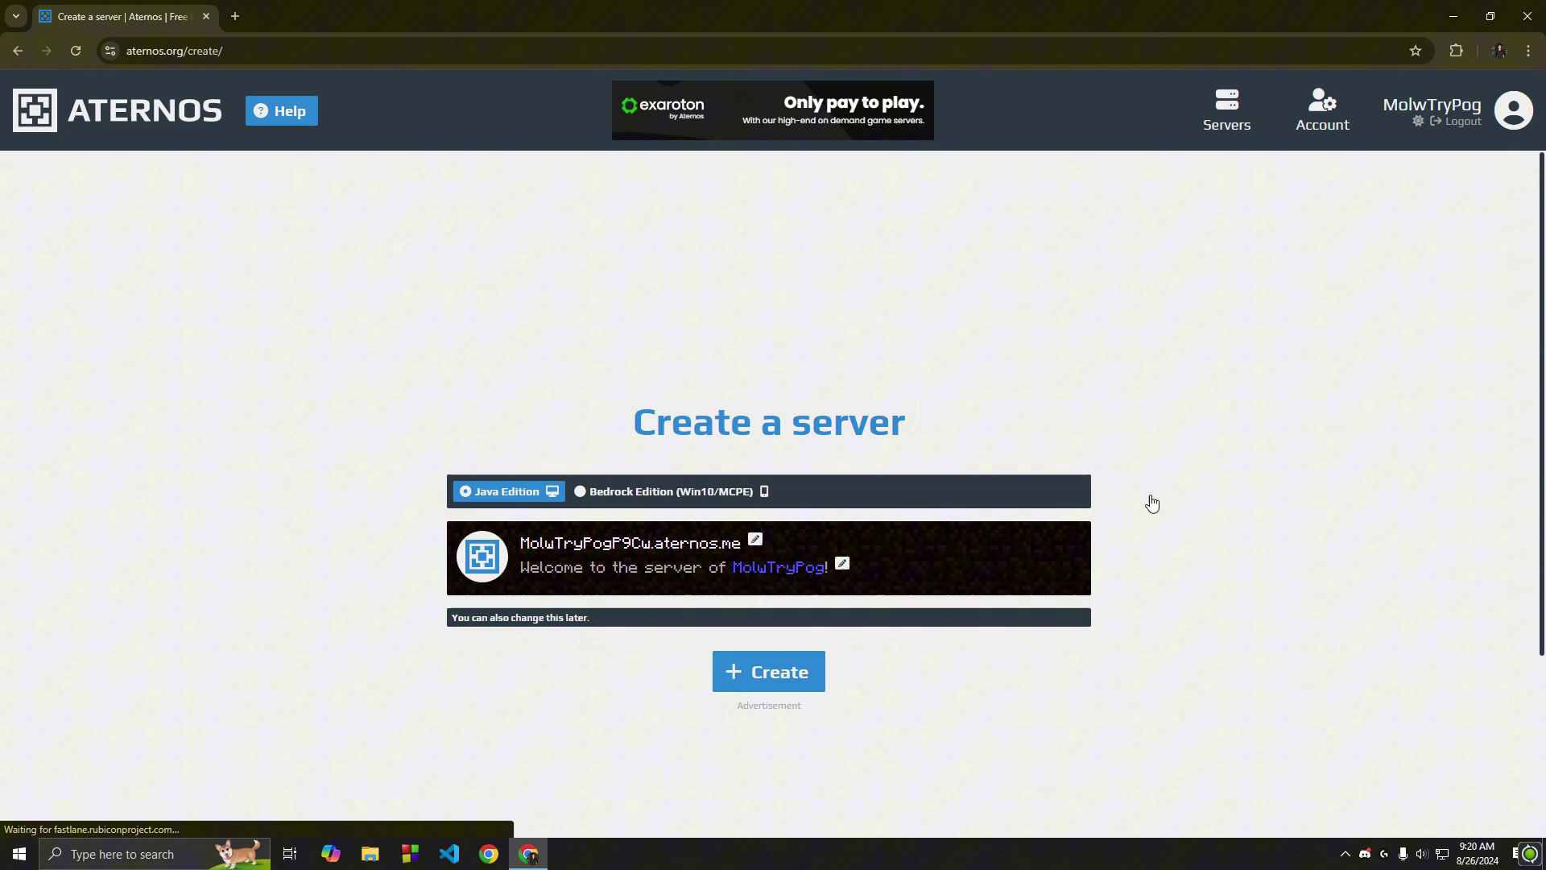
click(670, 496)
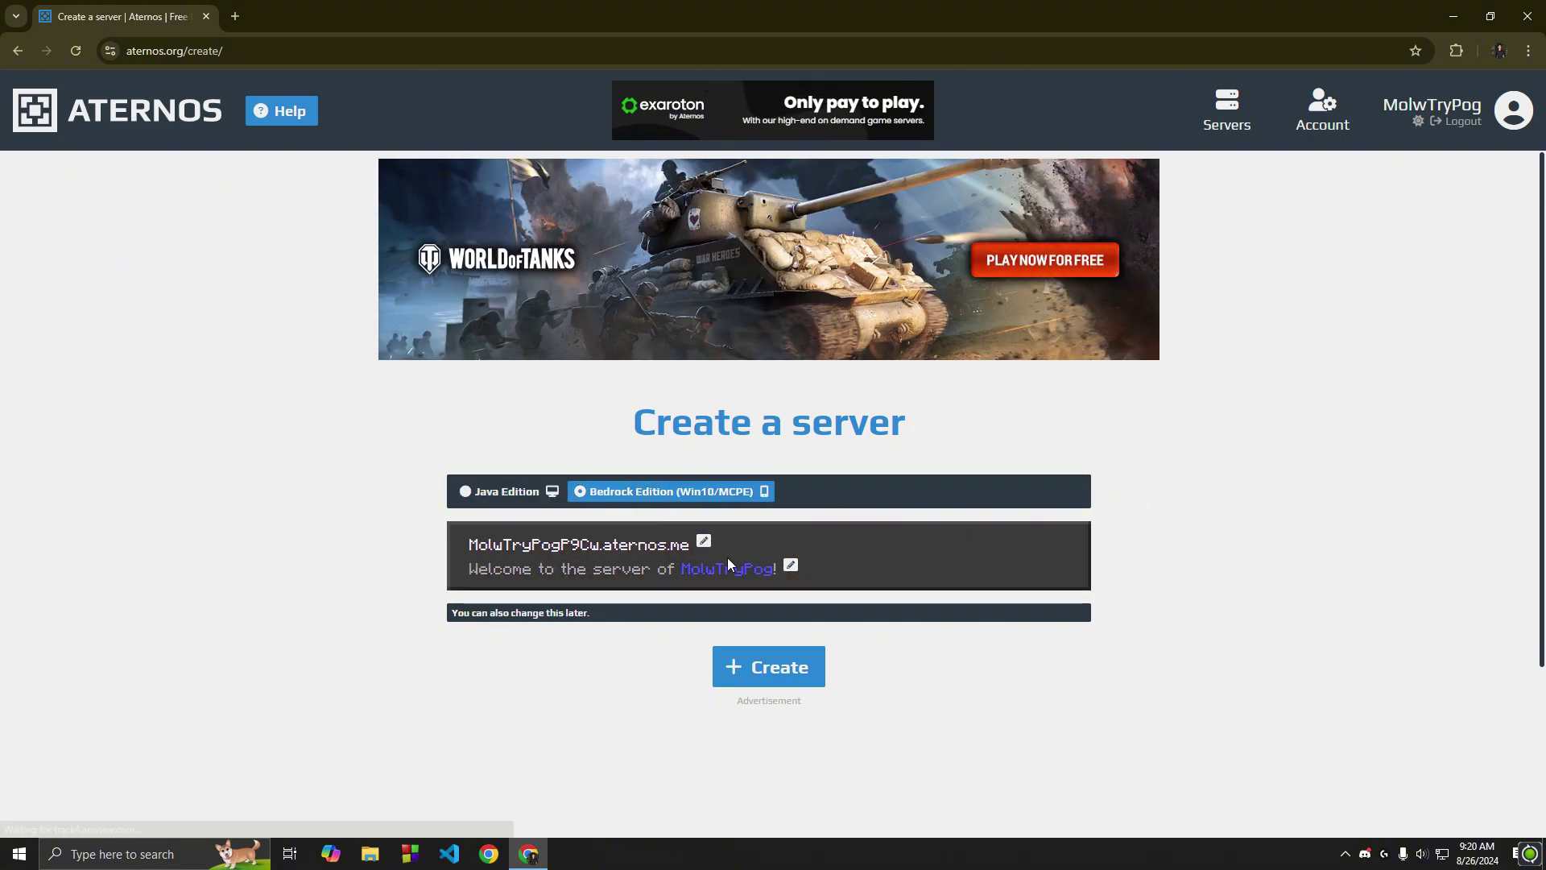
click(484, 495)
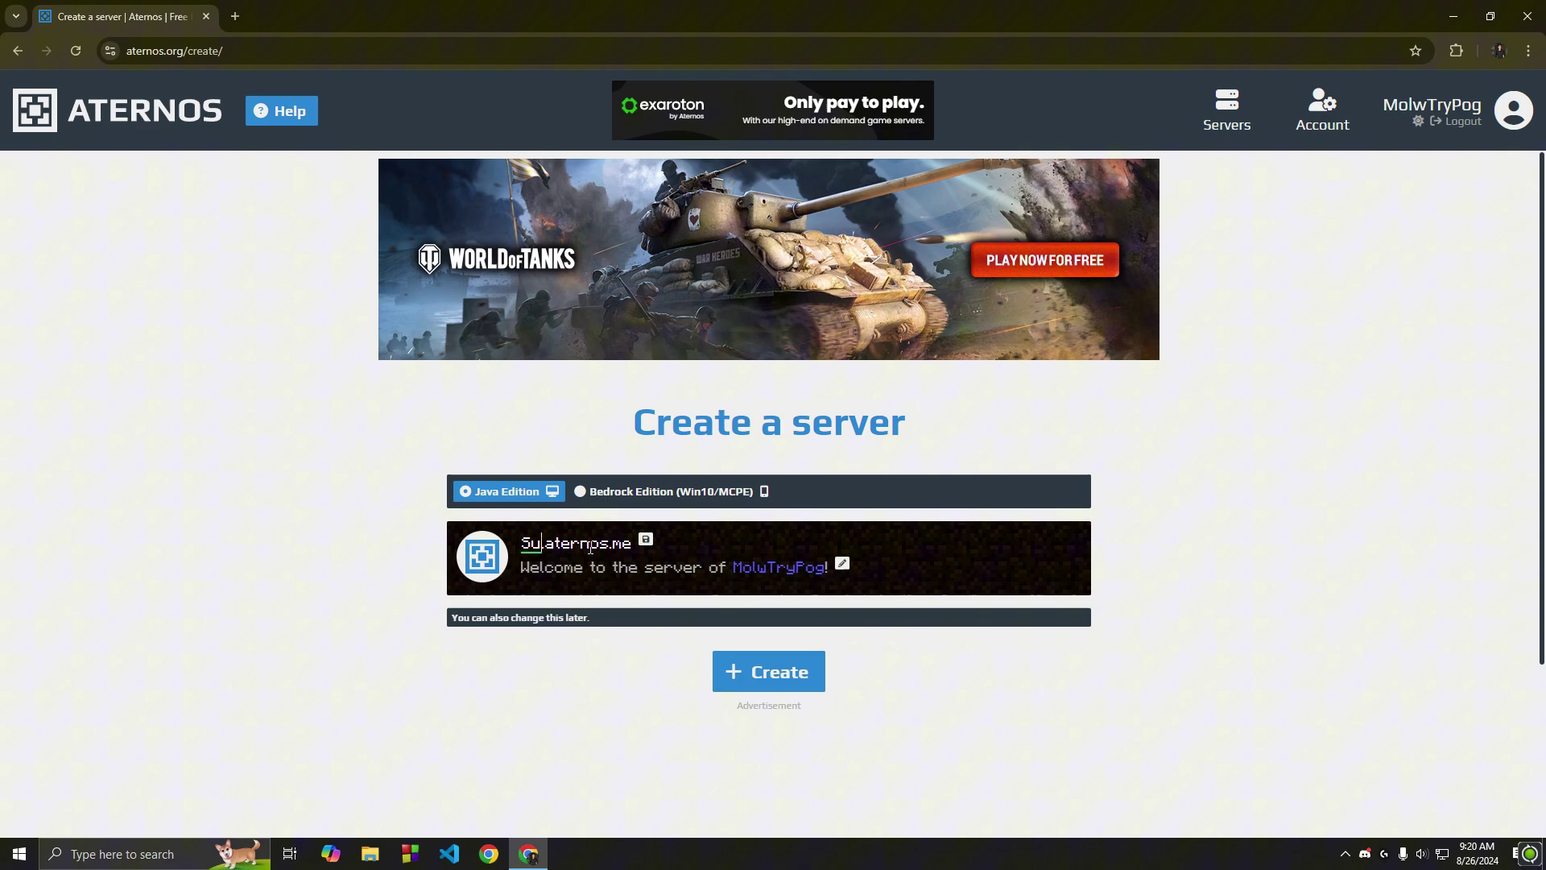
text(bsc)
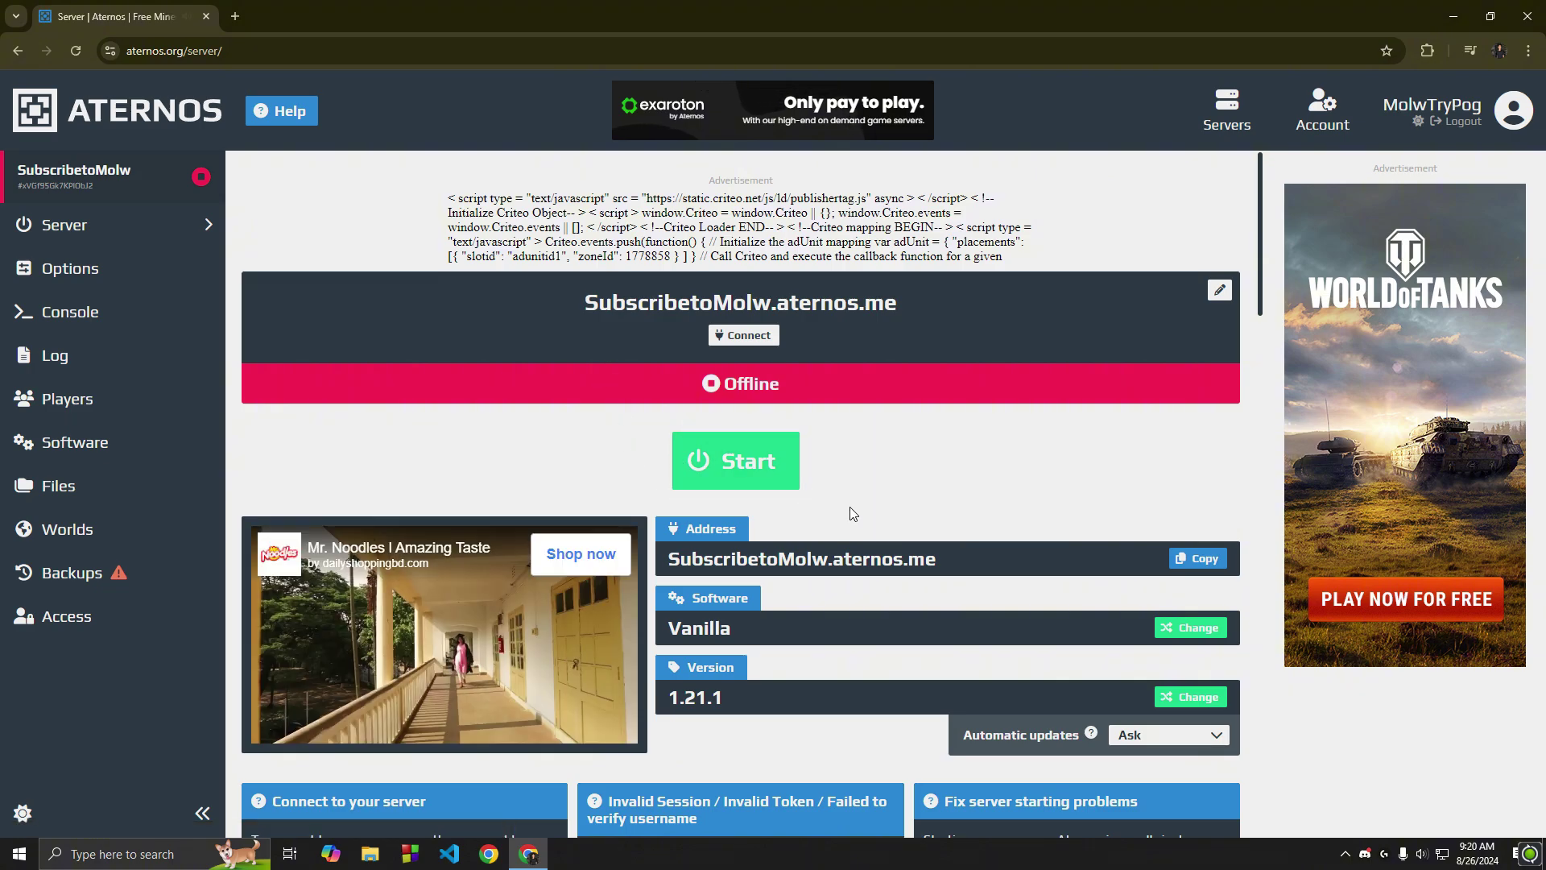
- Browse the available Minecraft versions without changing anything
click(1190, 696)
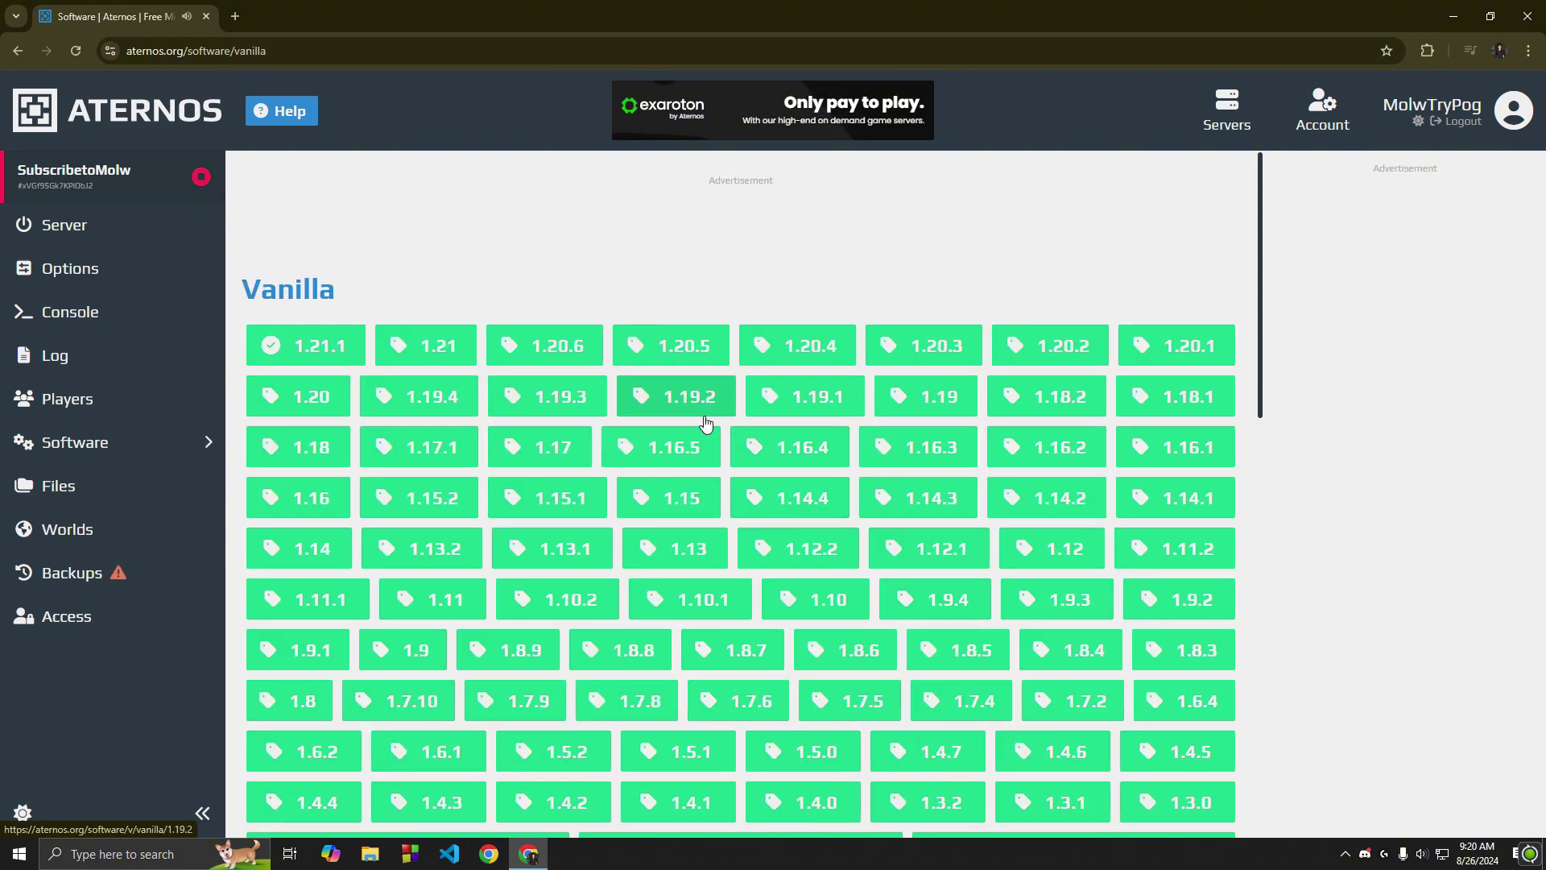
scroll(1261, 256, down, 2)
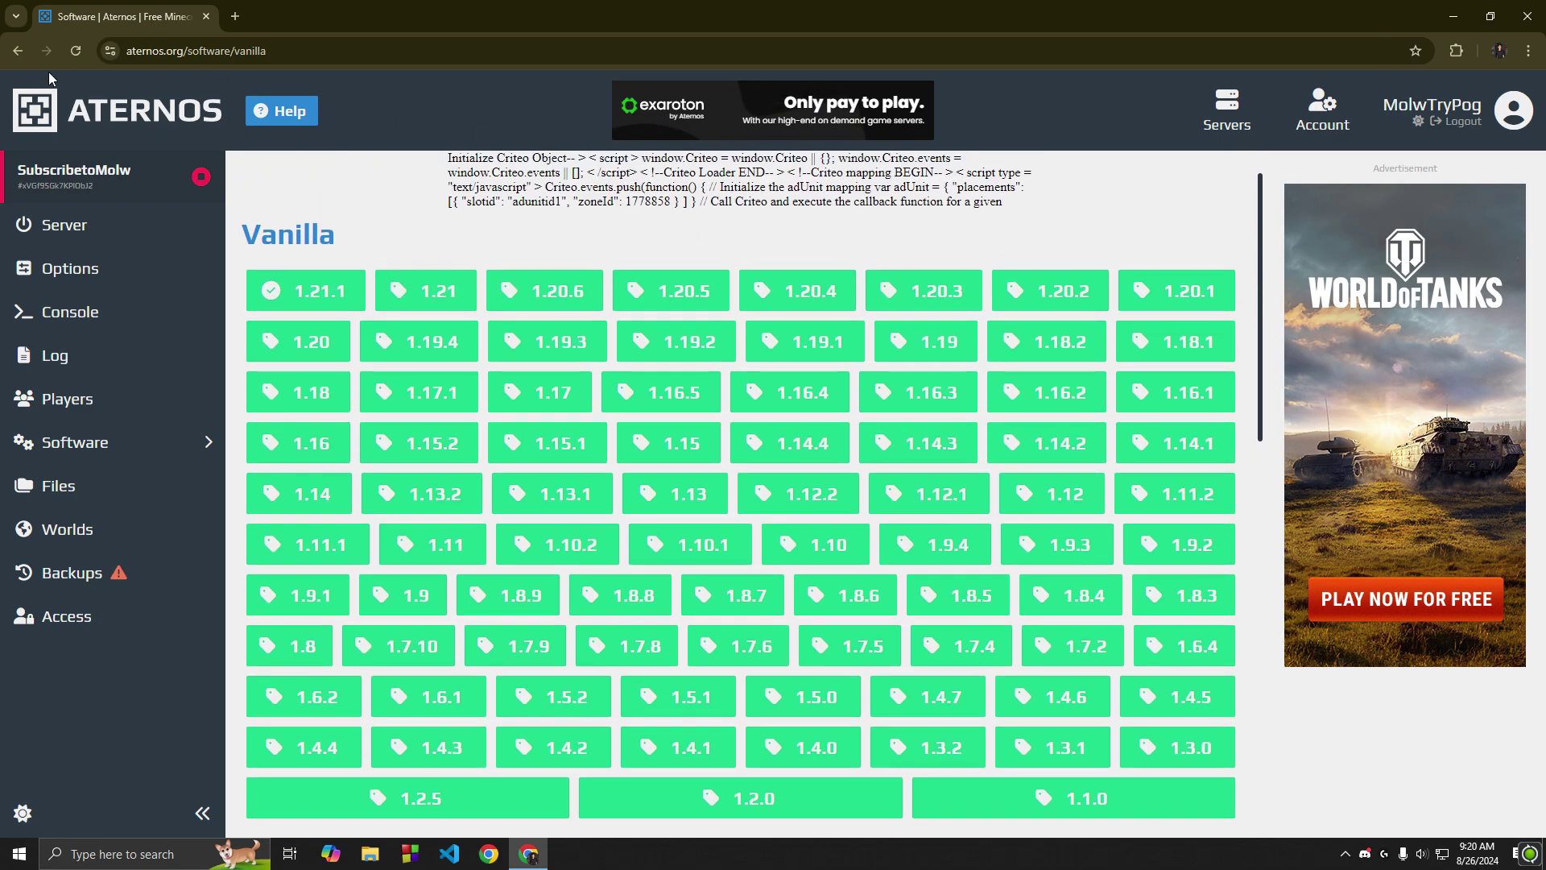
click(18, 50)
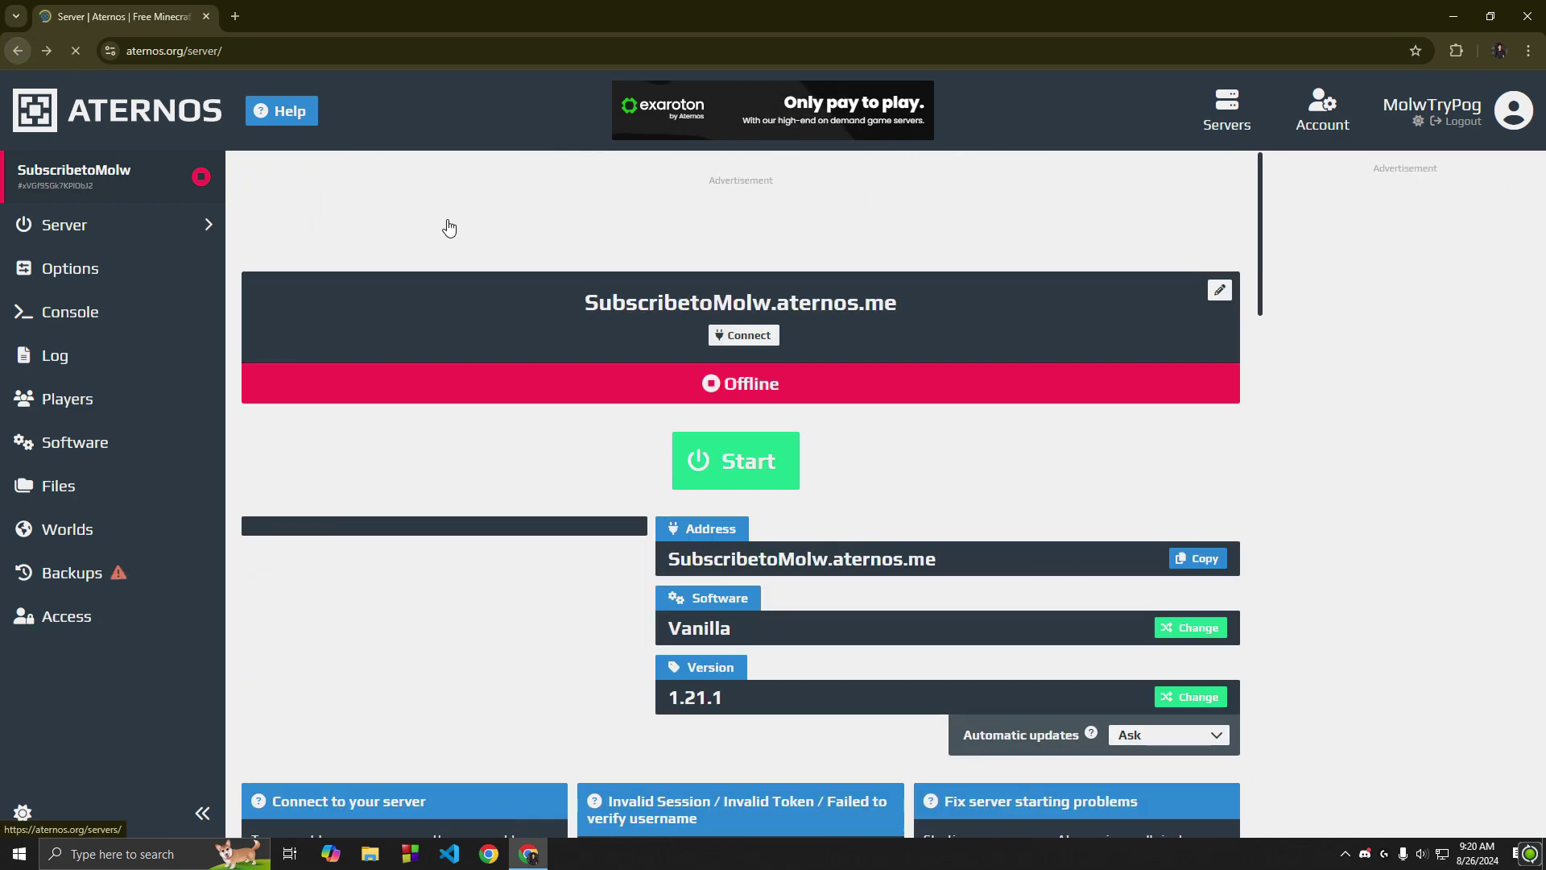
- Review the server software choices, keep Vanilla, and open the server Options page
click(1183, 631)
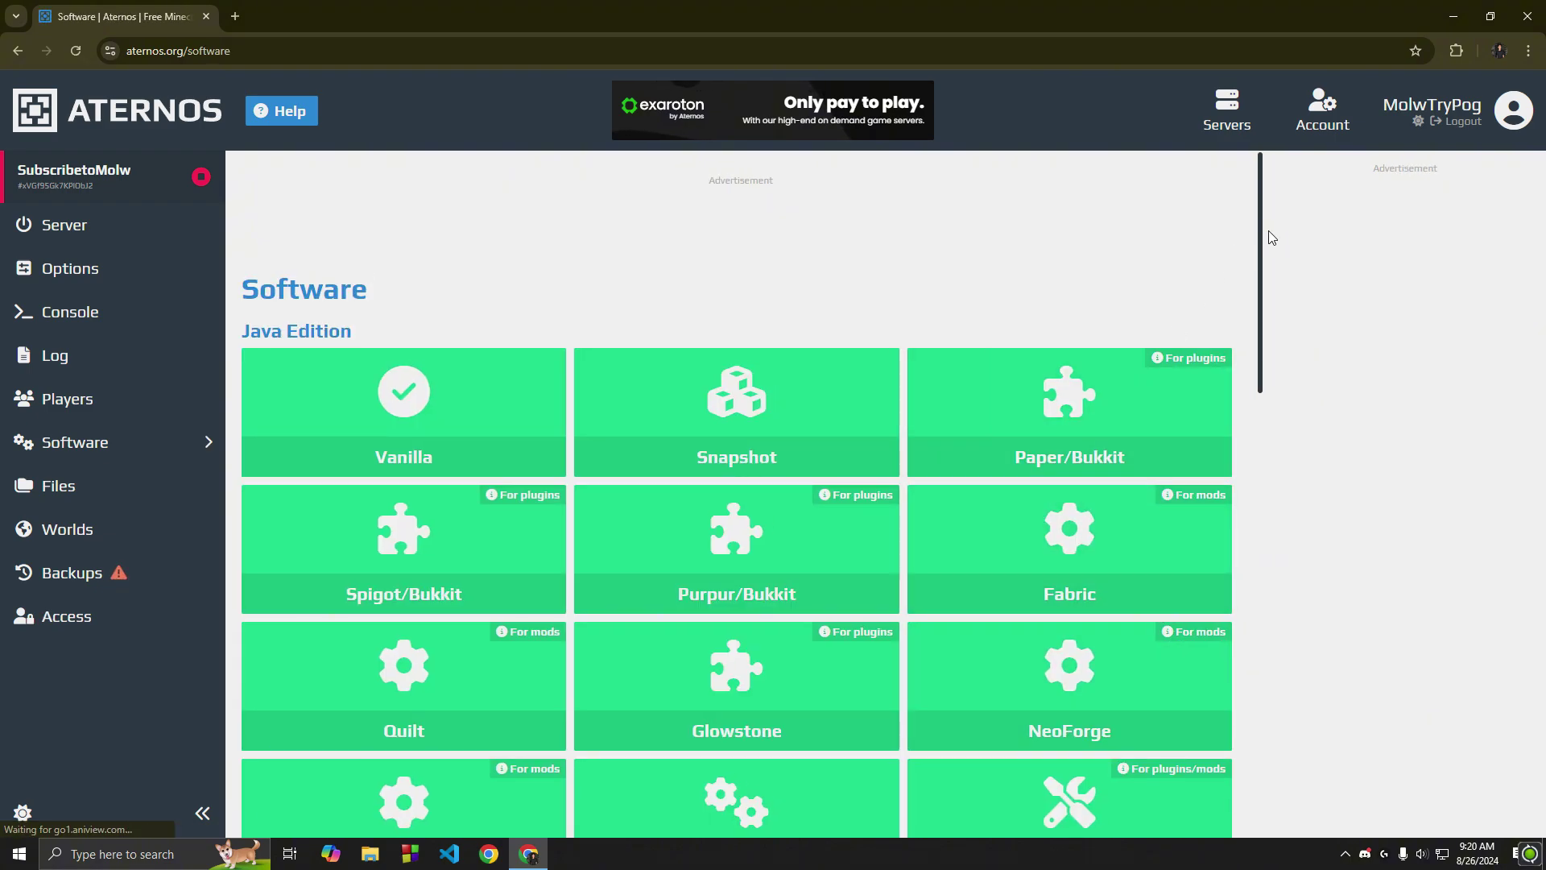
drag(1260, 255, 1243, 287)
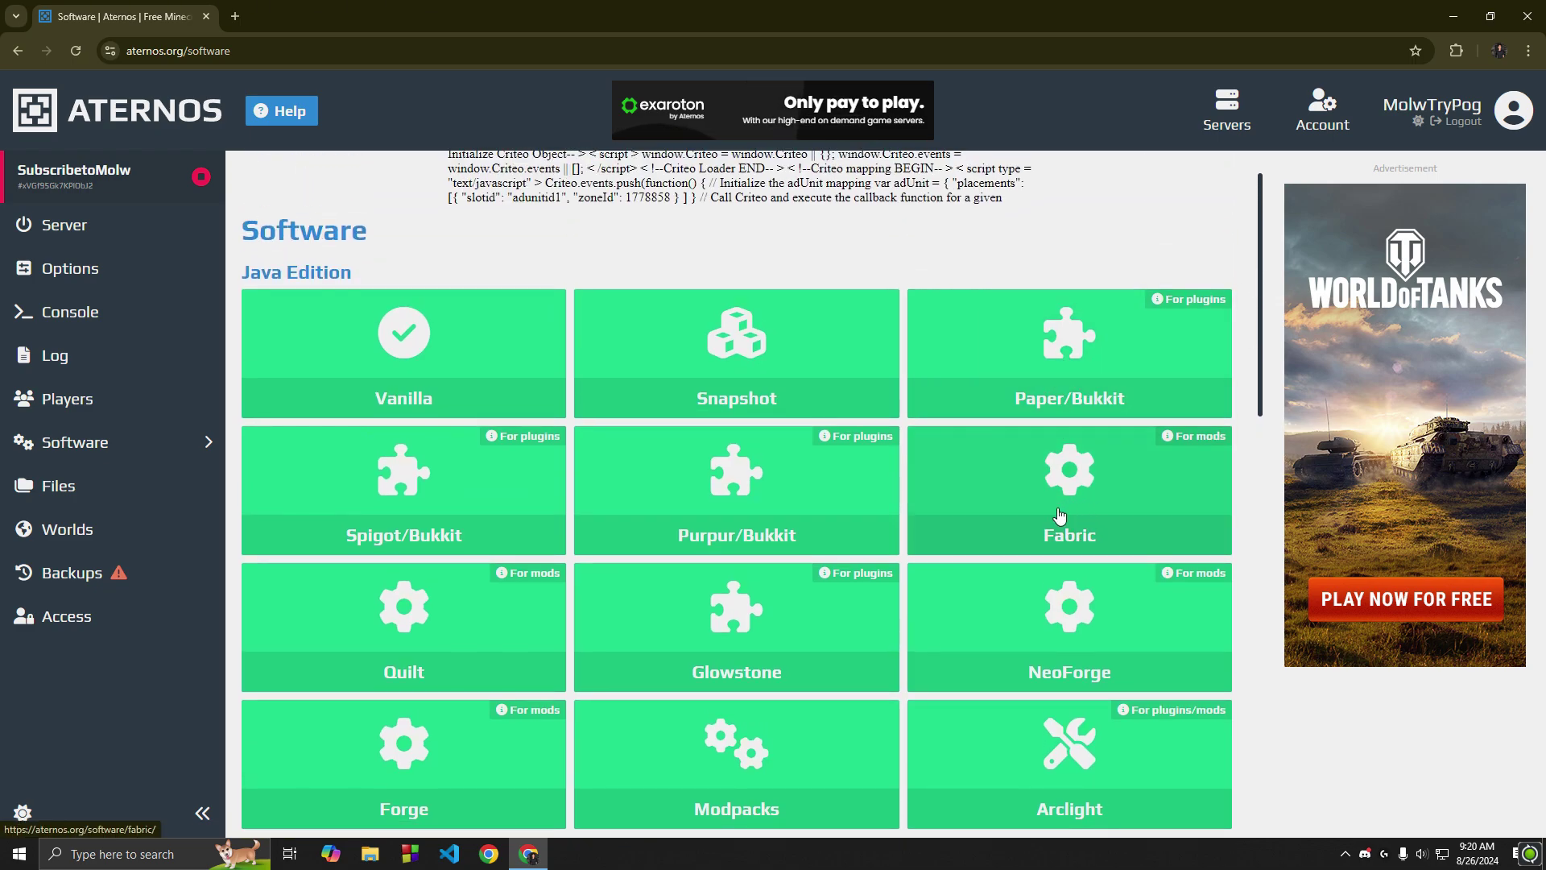
click(17, 52)
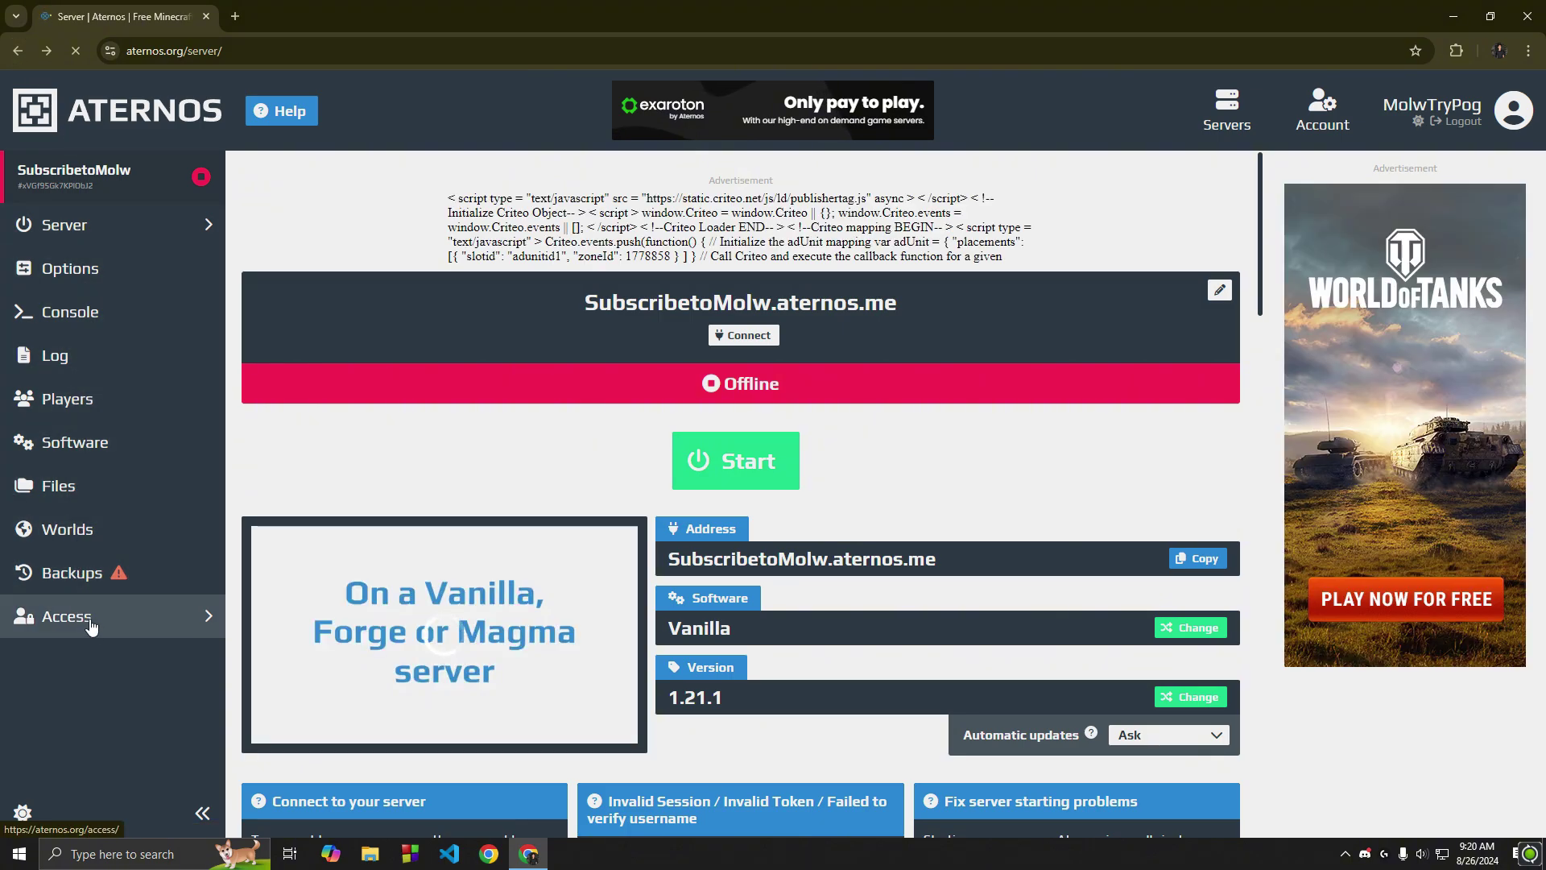
click(113, 267)
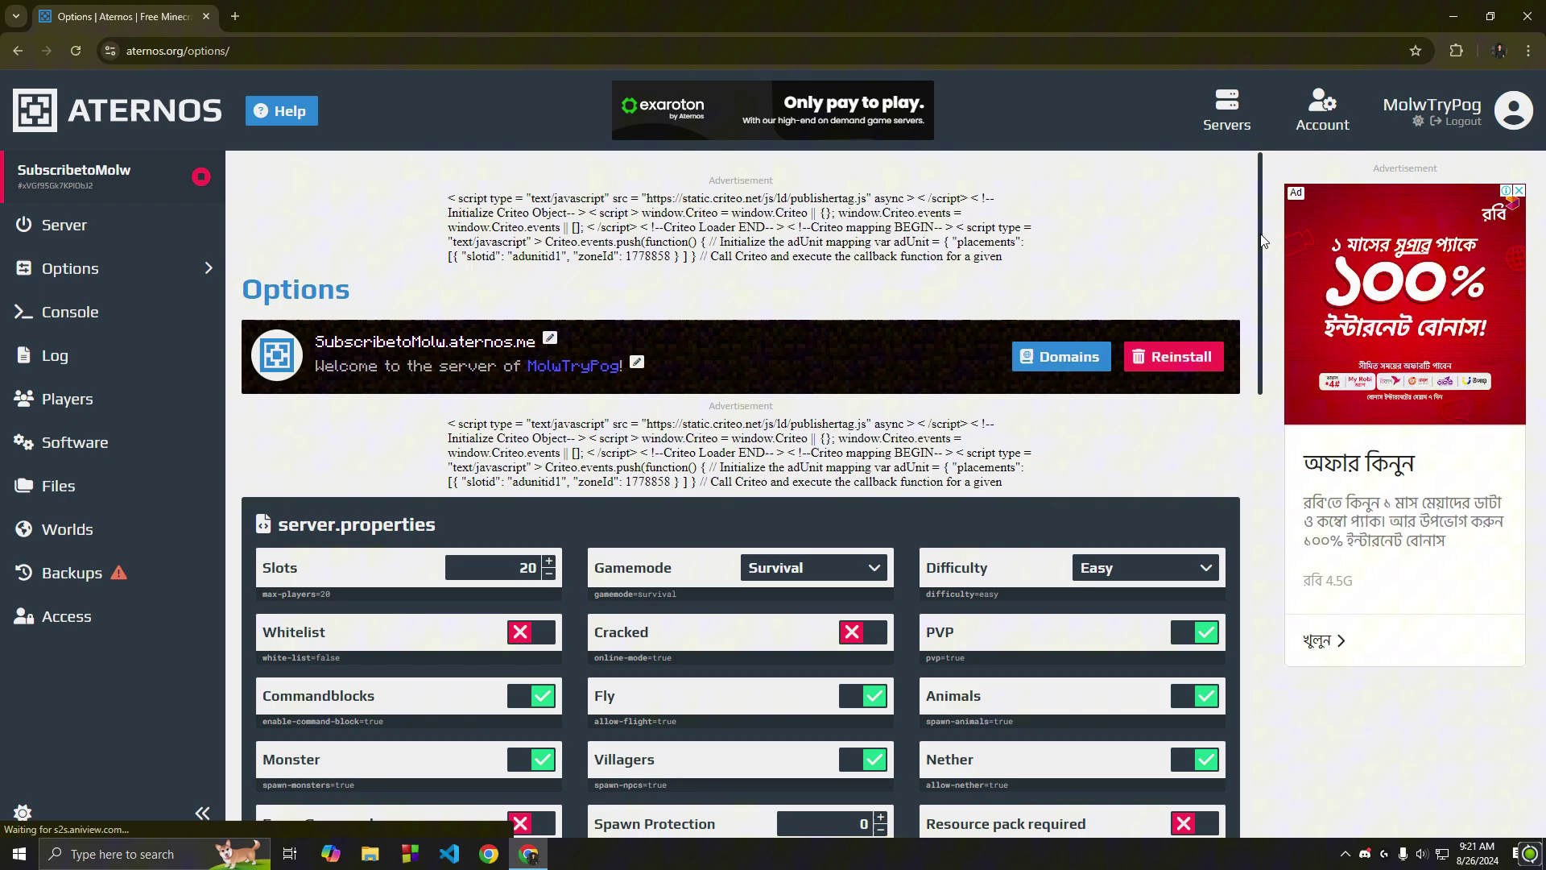
- Check the Difficulty and Gamemode lists, keeping Easy and Survival, then go to Access to share
drag(1262, 241, 1255, 325)
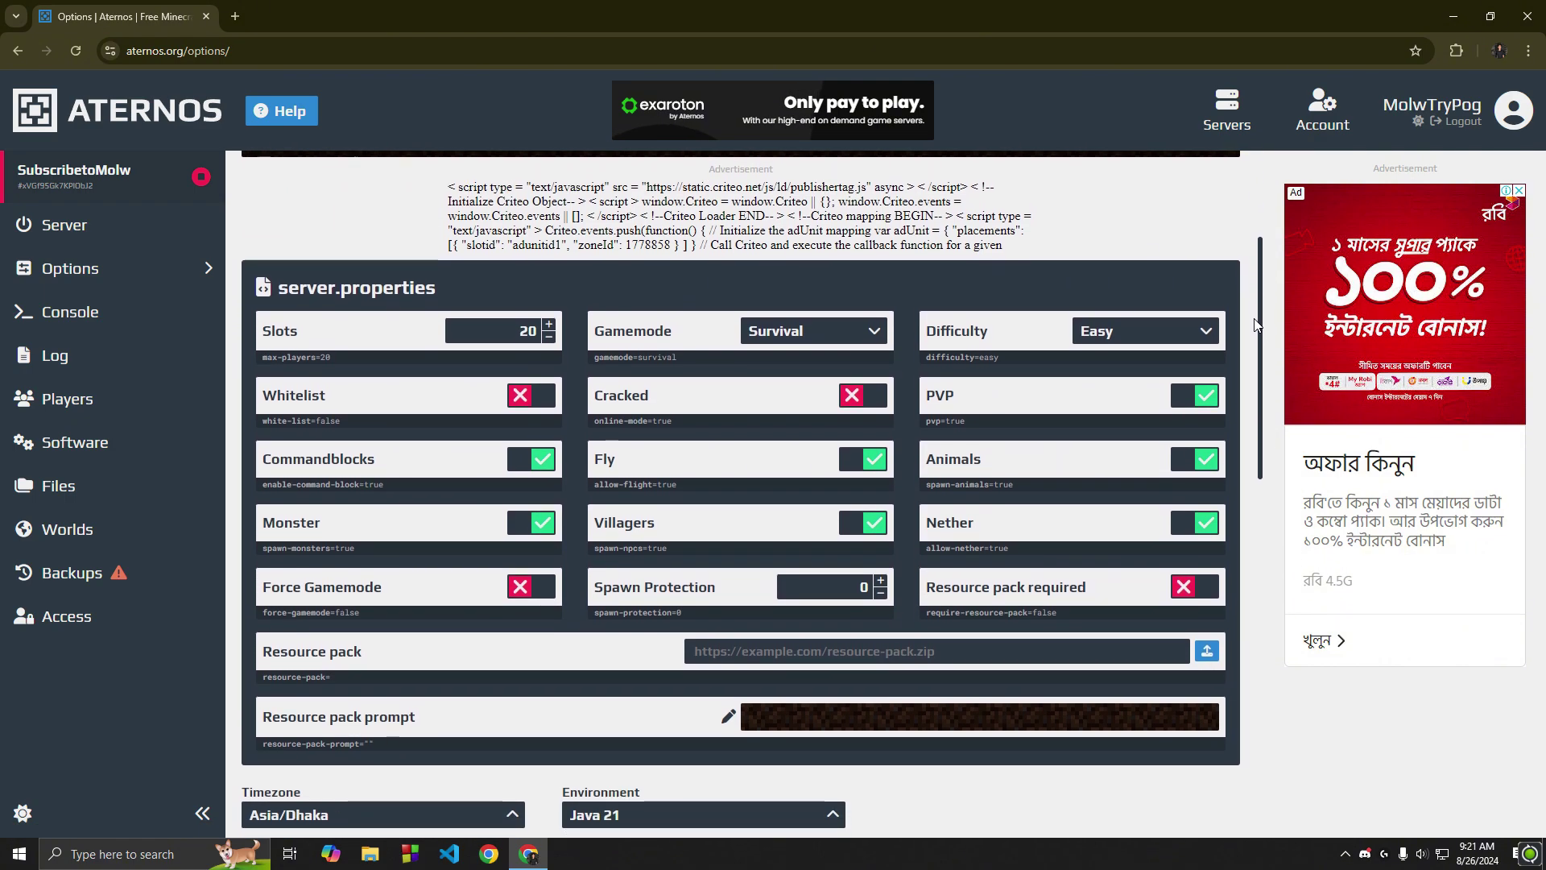
click(1158, 337)
click(1077, 336)
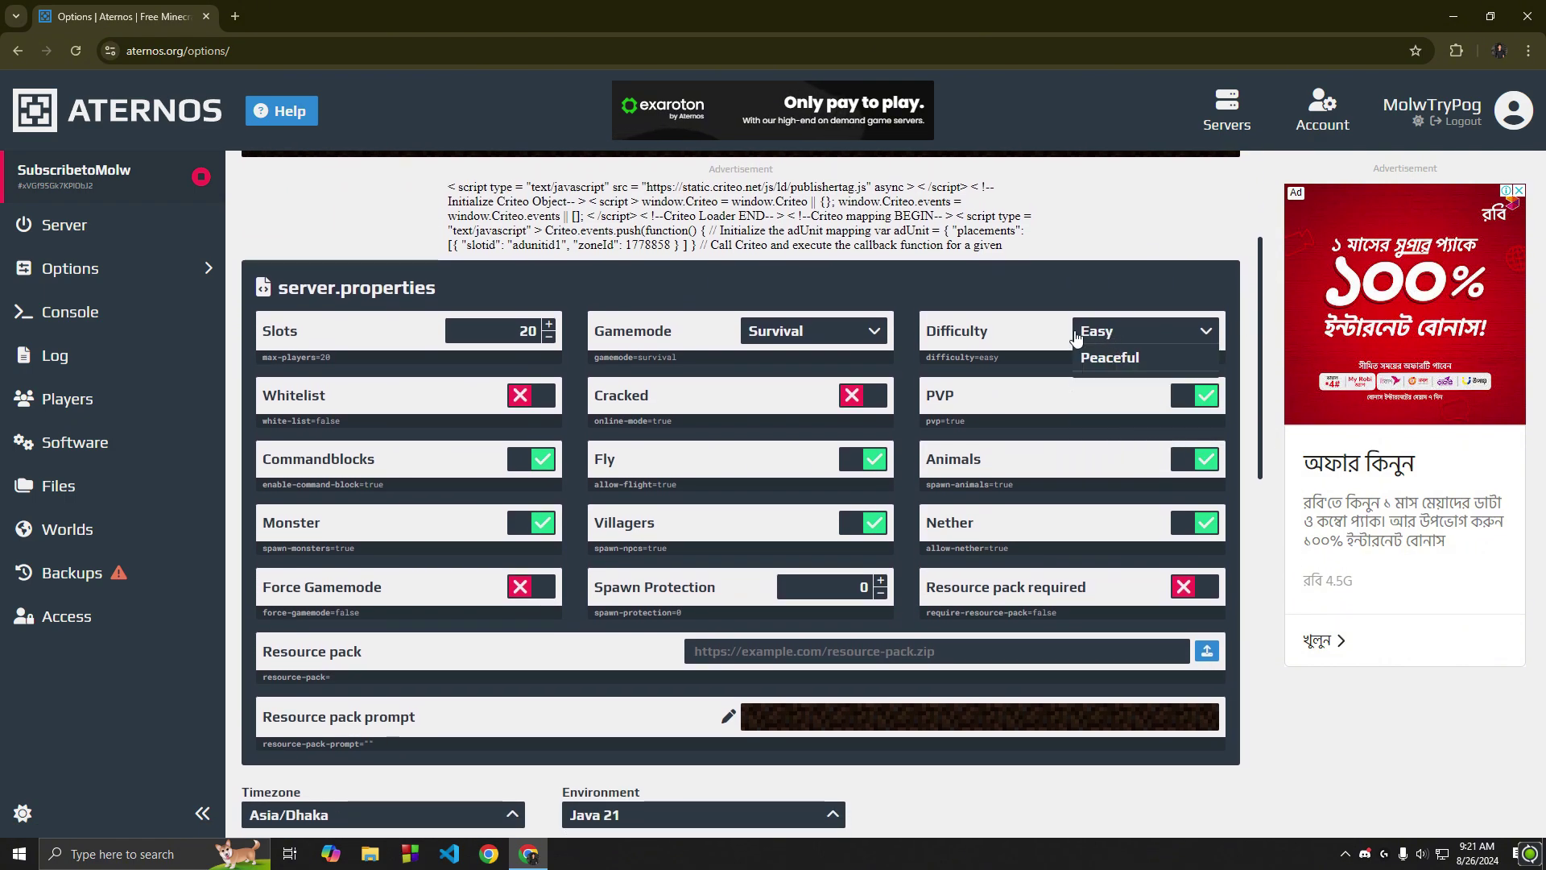
click(809, 338)
click(808, 338)
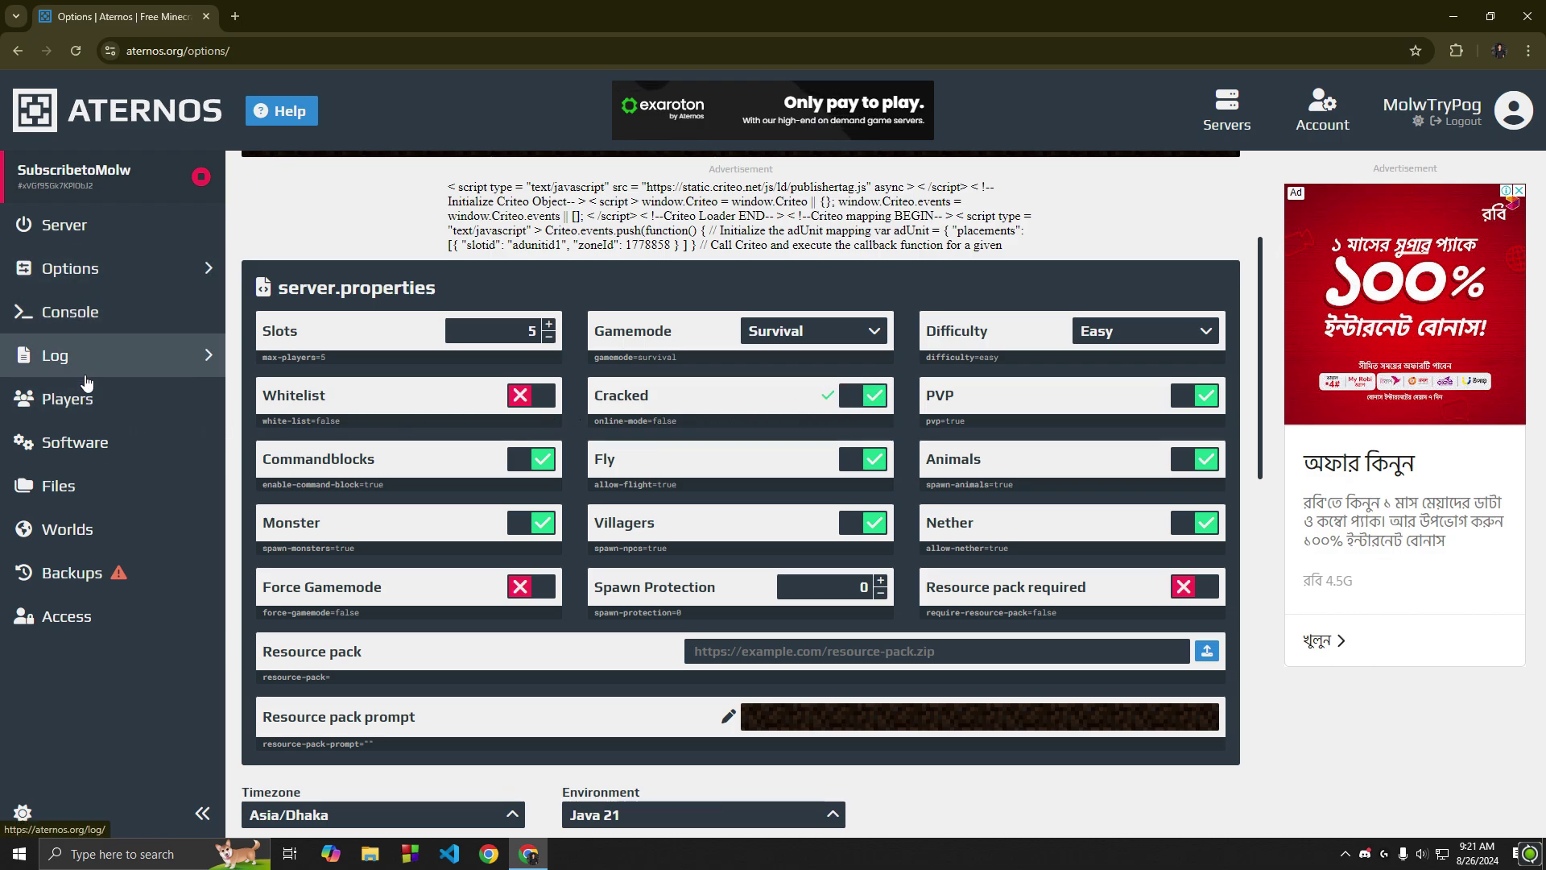
click(87, 322)
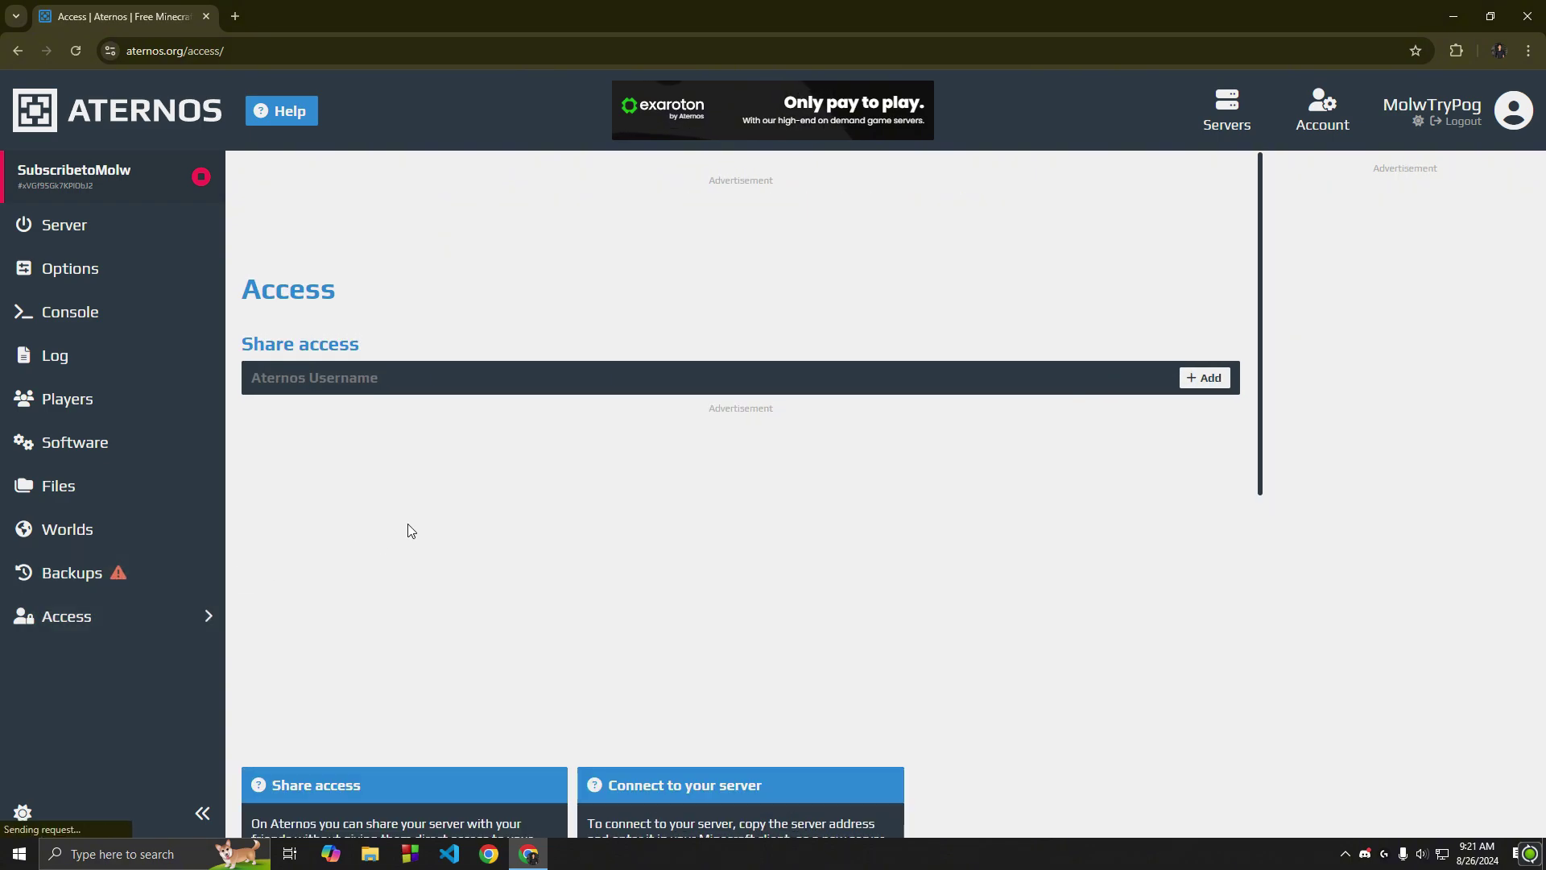
click(402, 379)
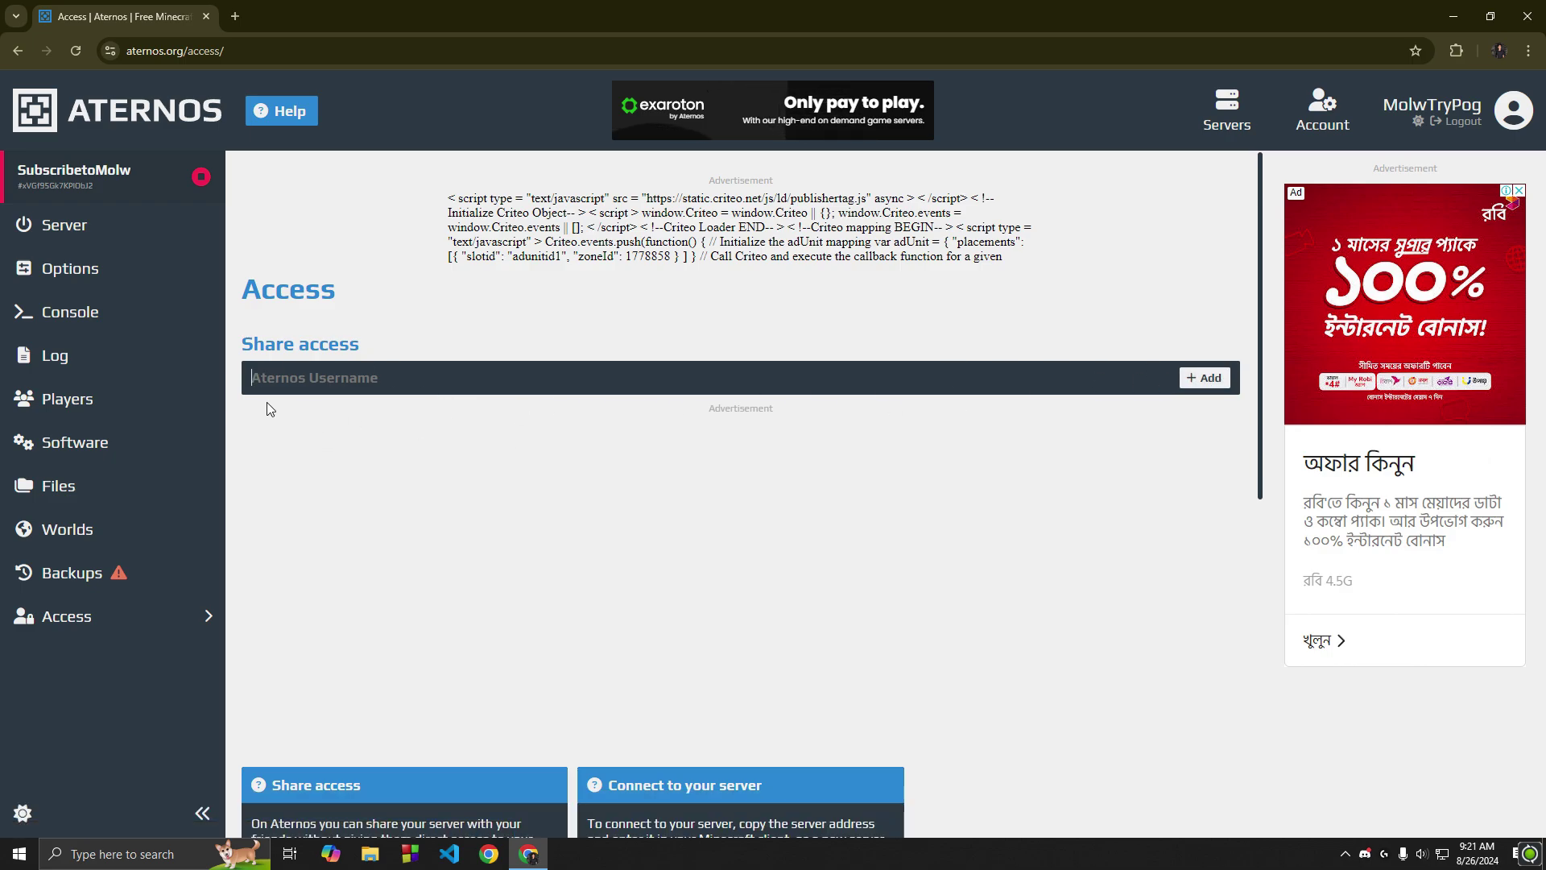
- Start the server through the ad, EULA and notification prompts, then copy its address
click(107, 241)
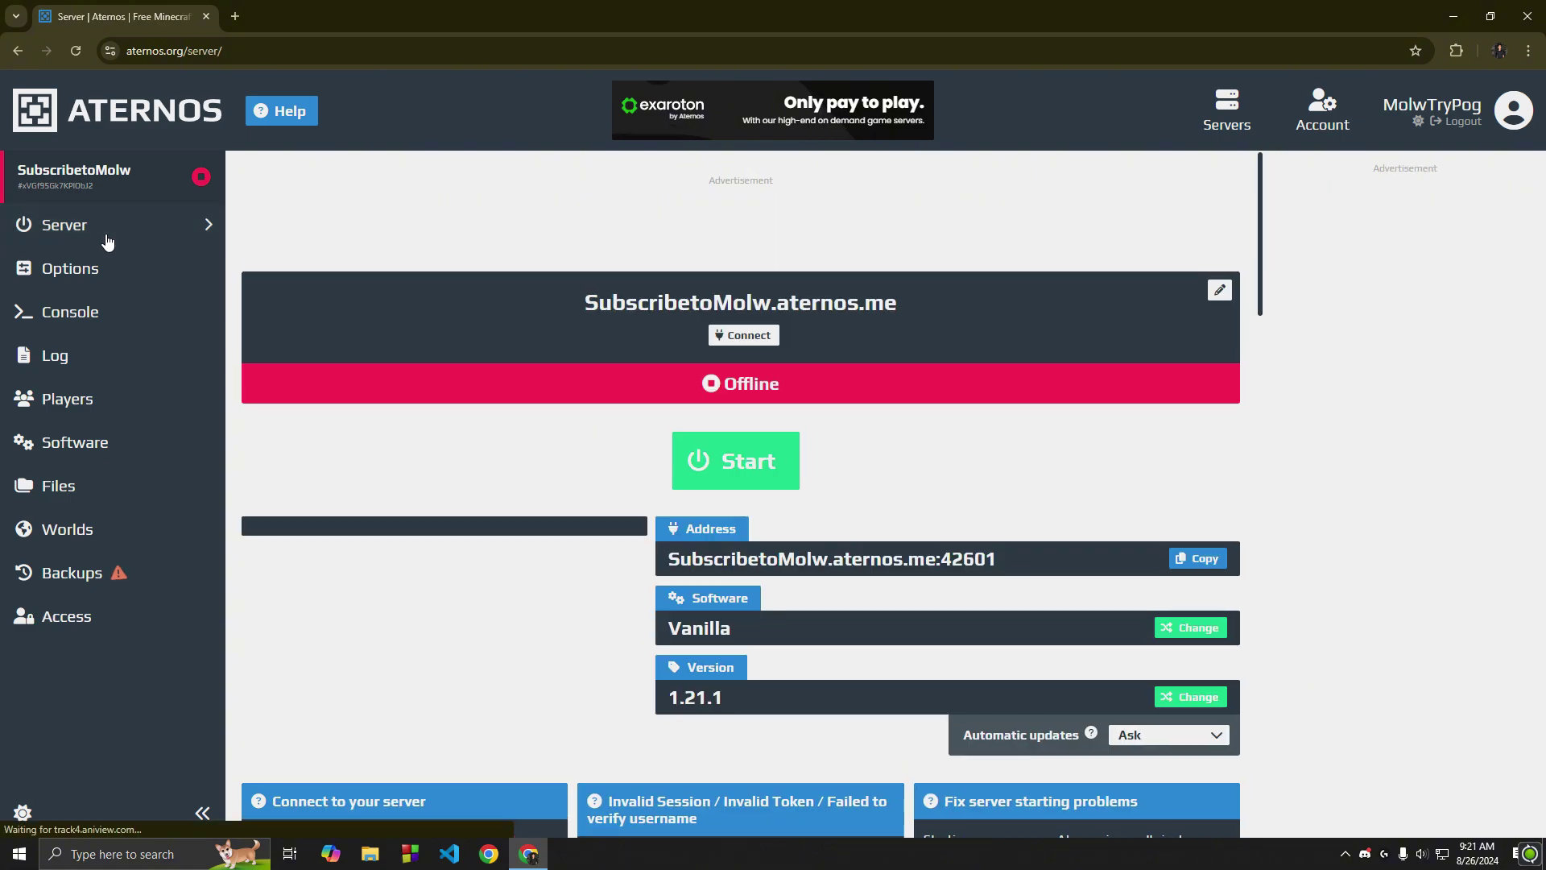
click(742, 460)
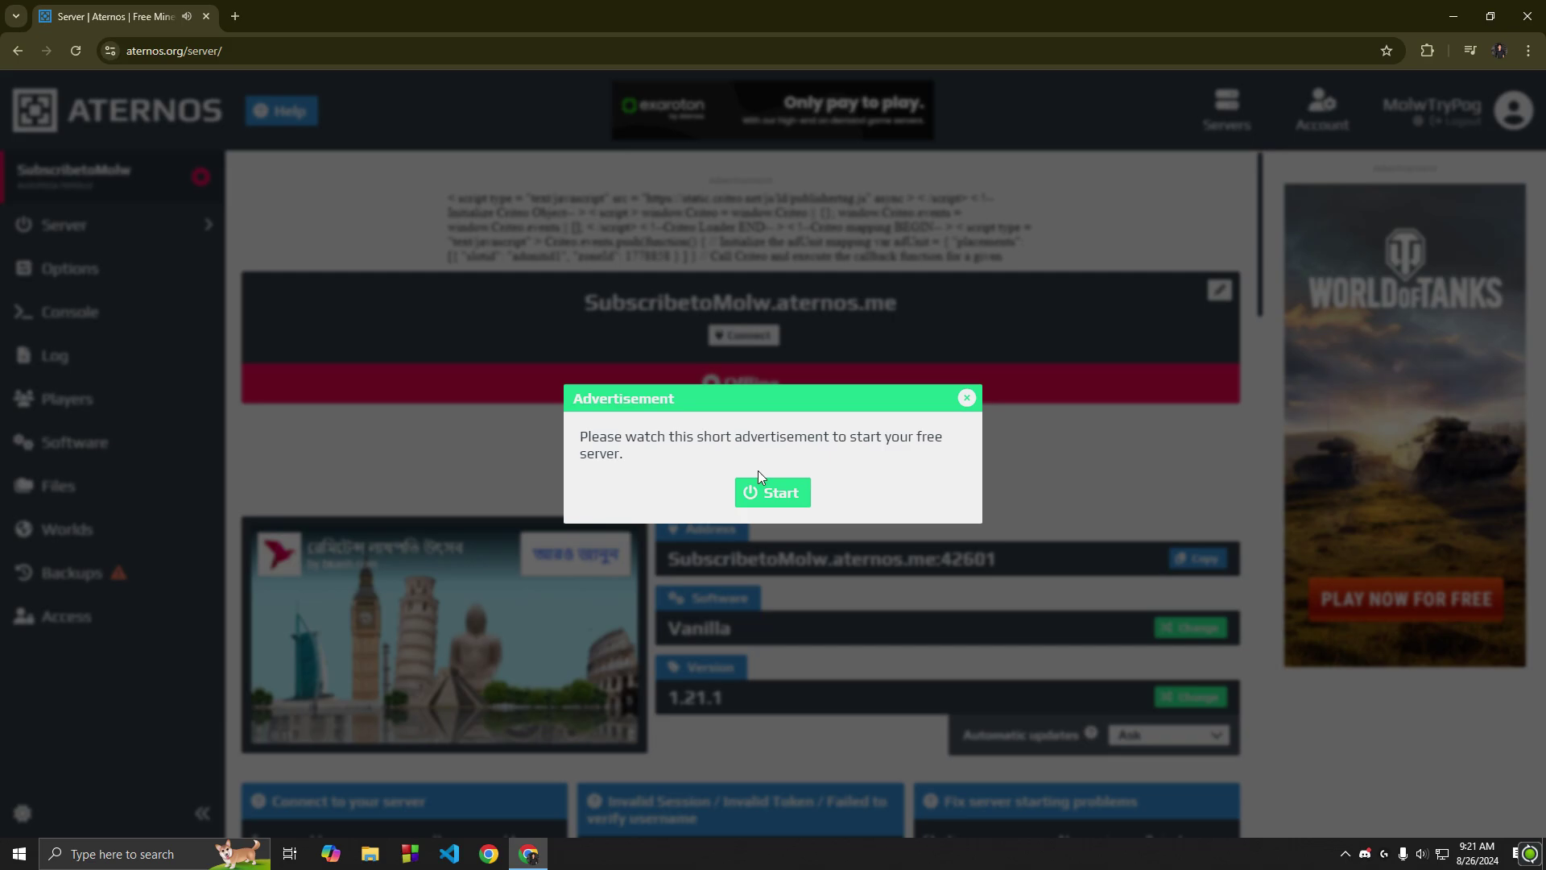
click(966, 398)
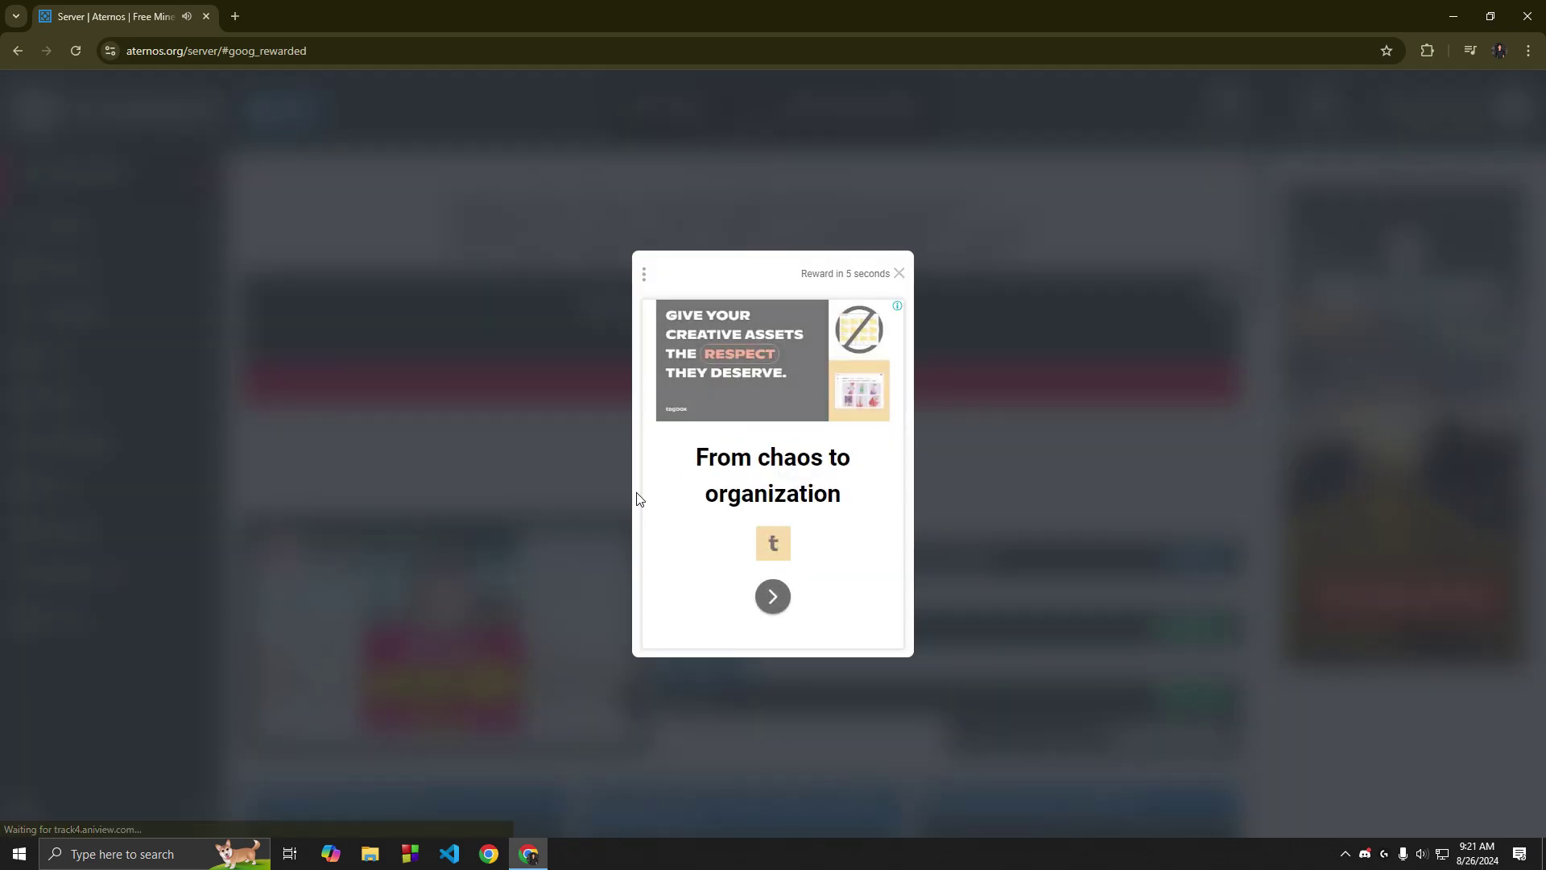
click(900, 274)
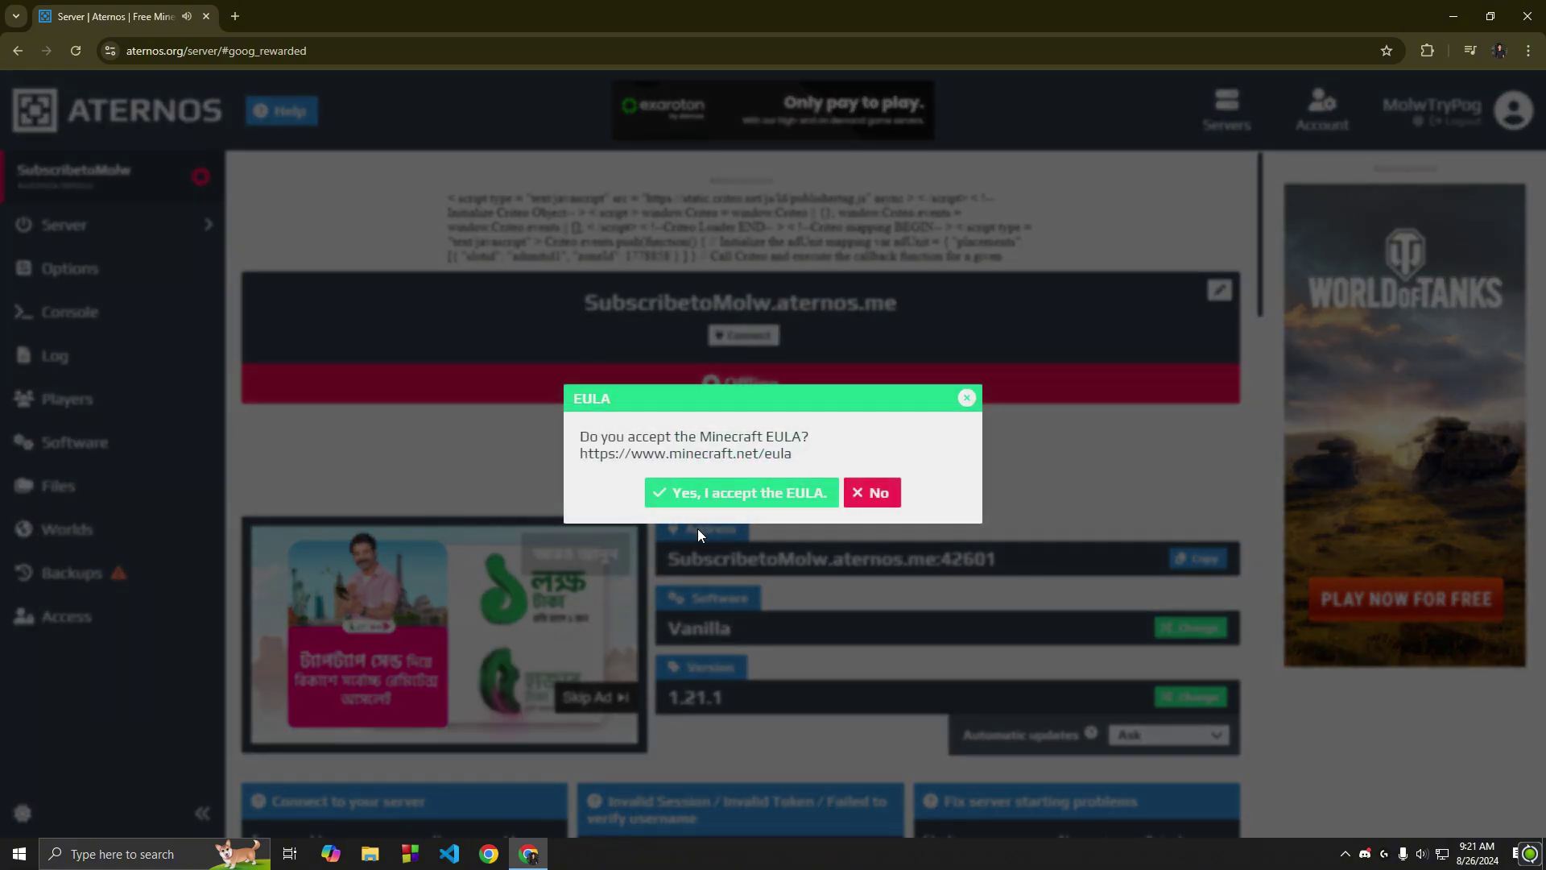
click(737, 492)
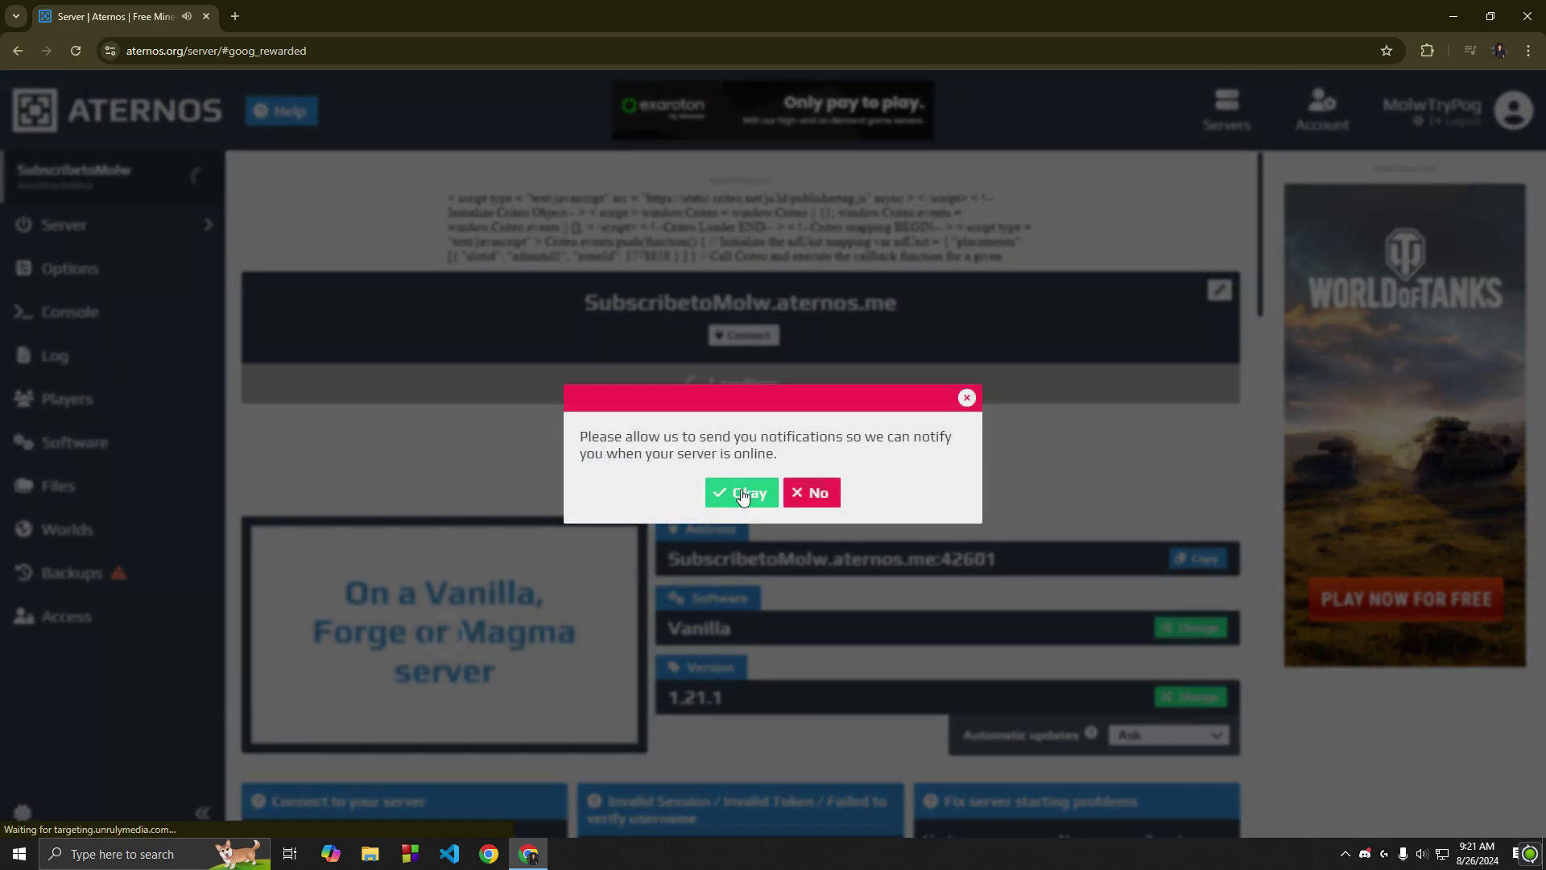
click(744, 493)
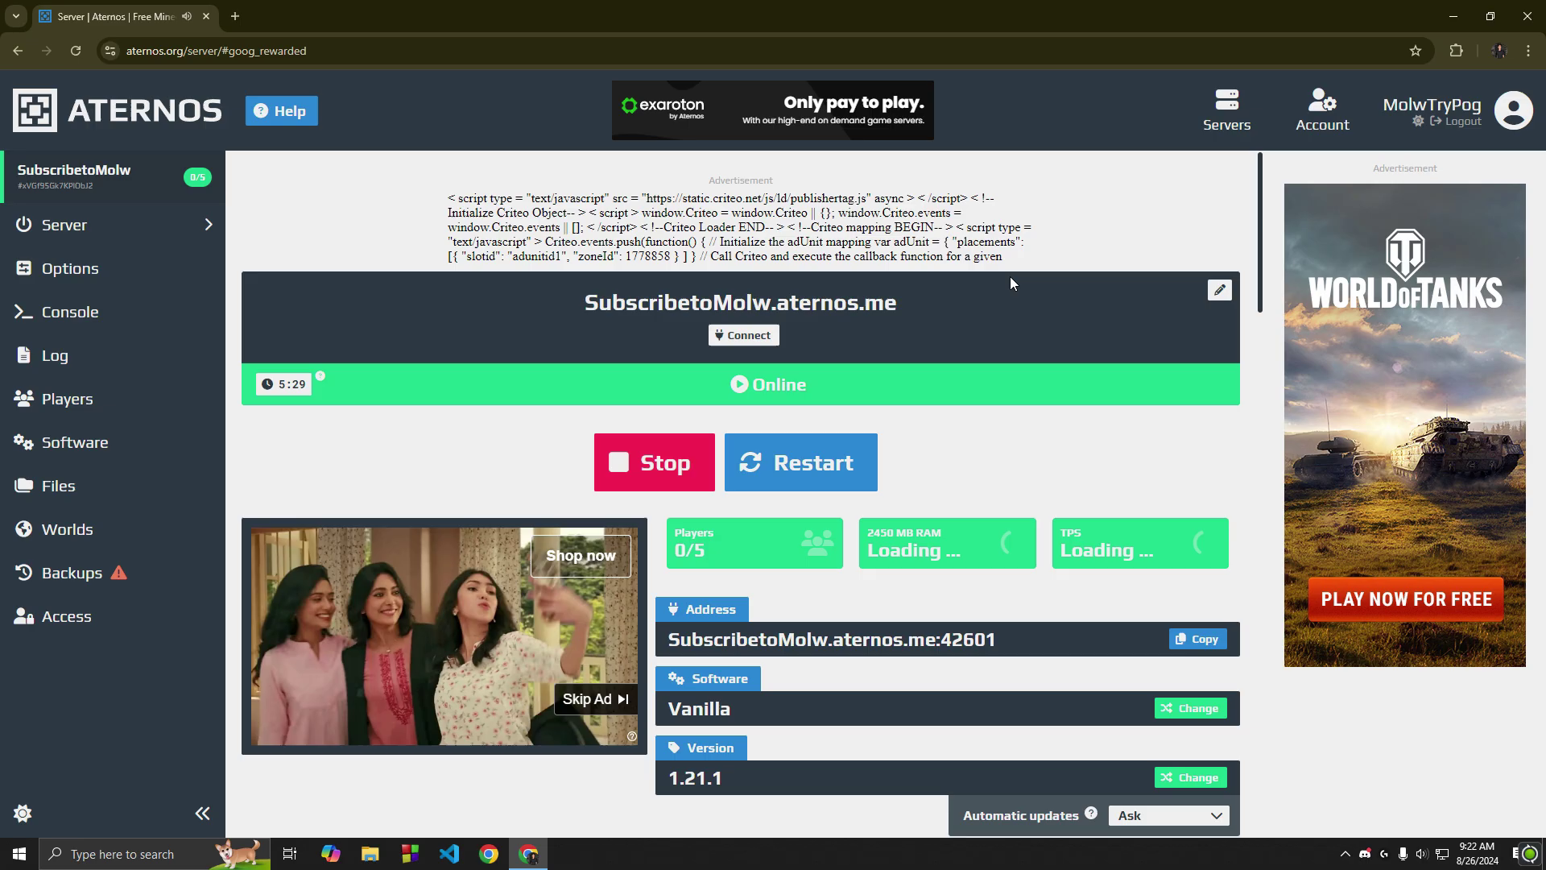
click(1197, 639)
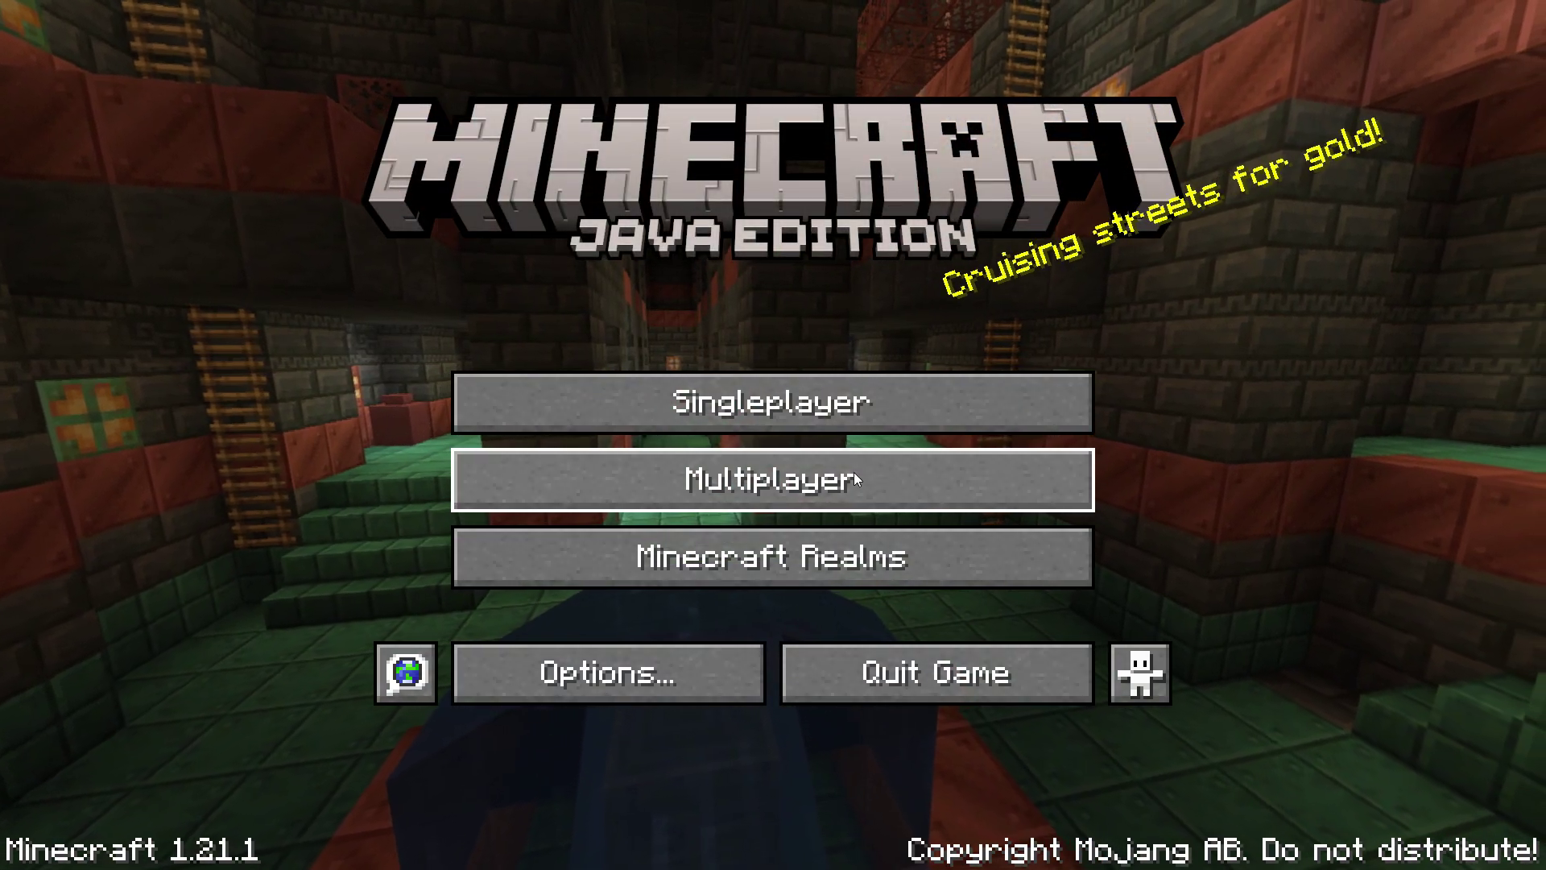
- Add a multiplayer server entry with the pasted Aternos address
click(791, 465)
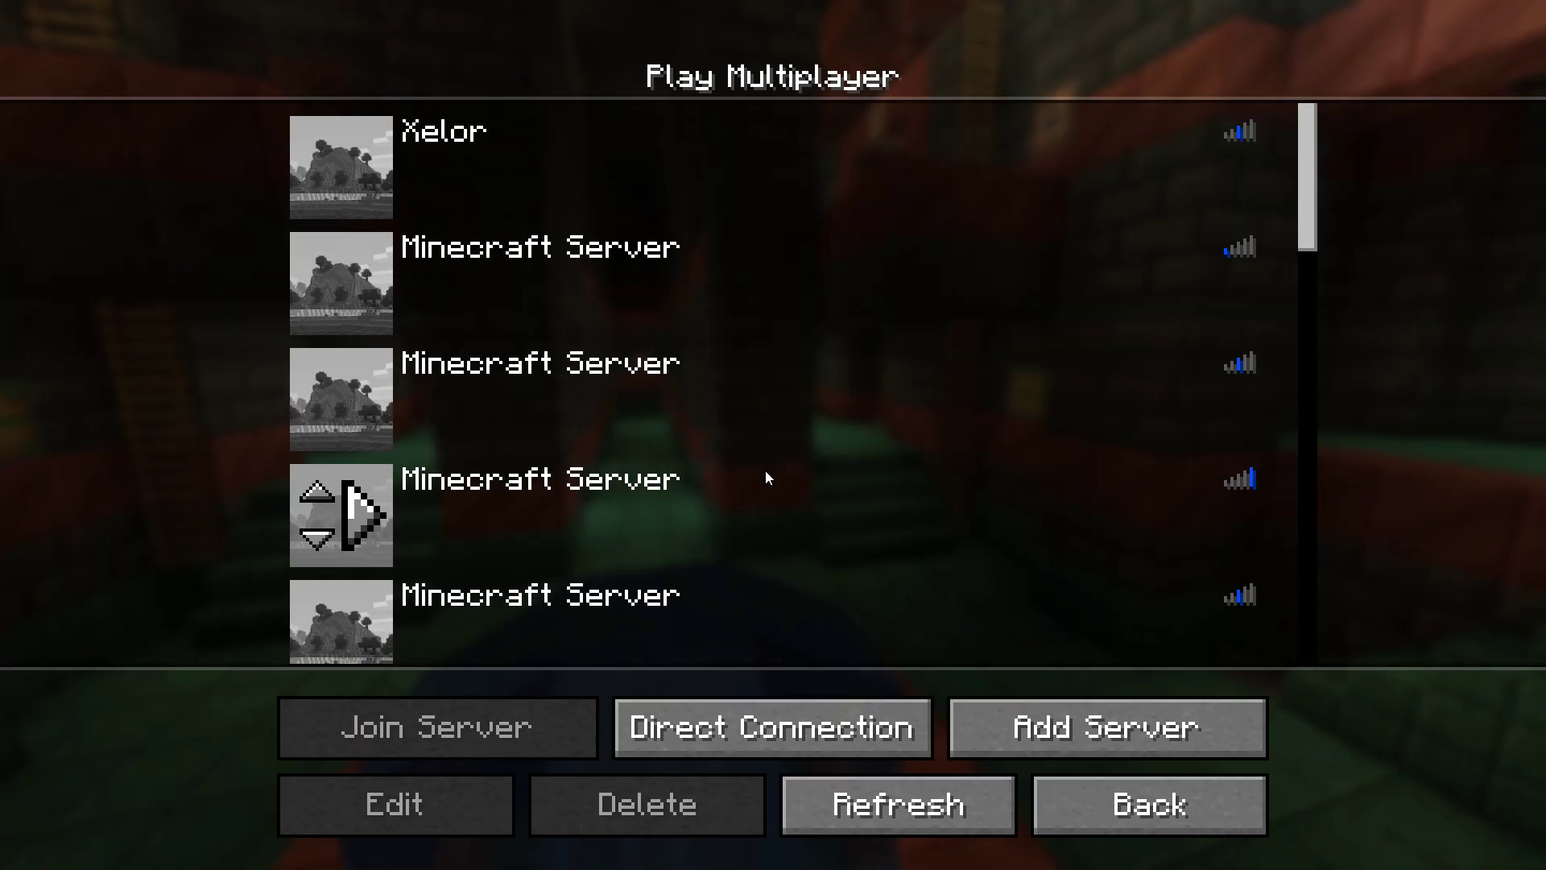
click(976, 723)
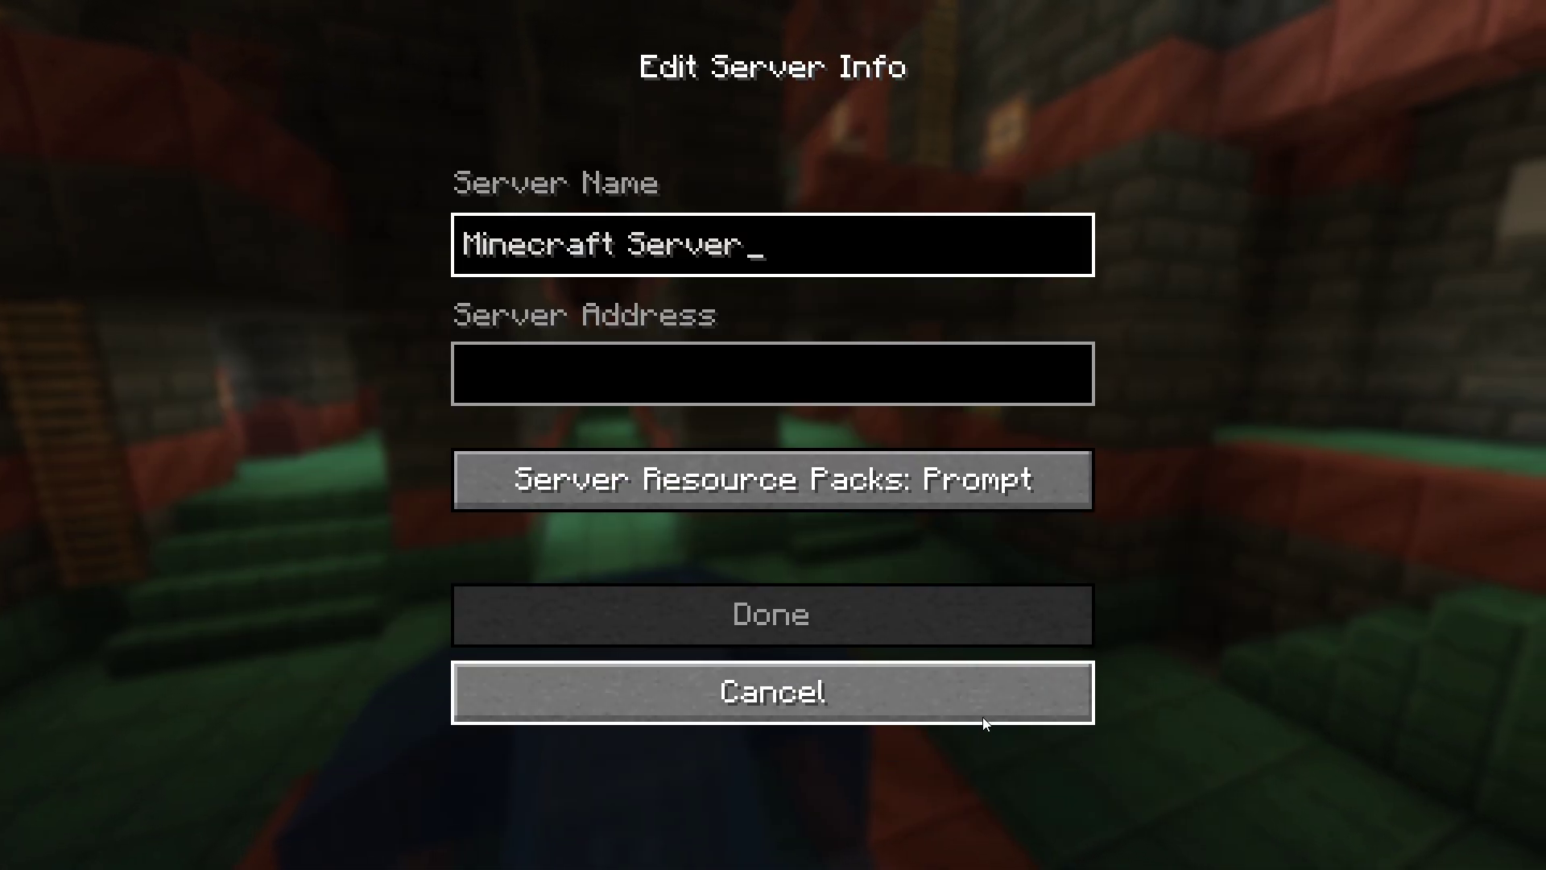
click(728, 396)
key(ctrl+v)
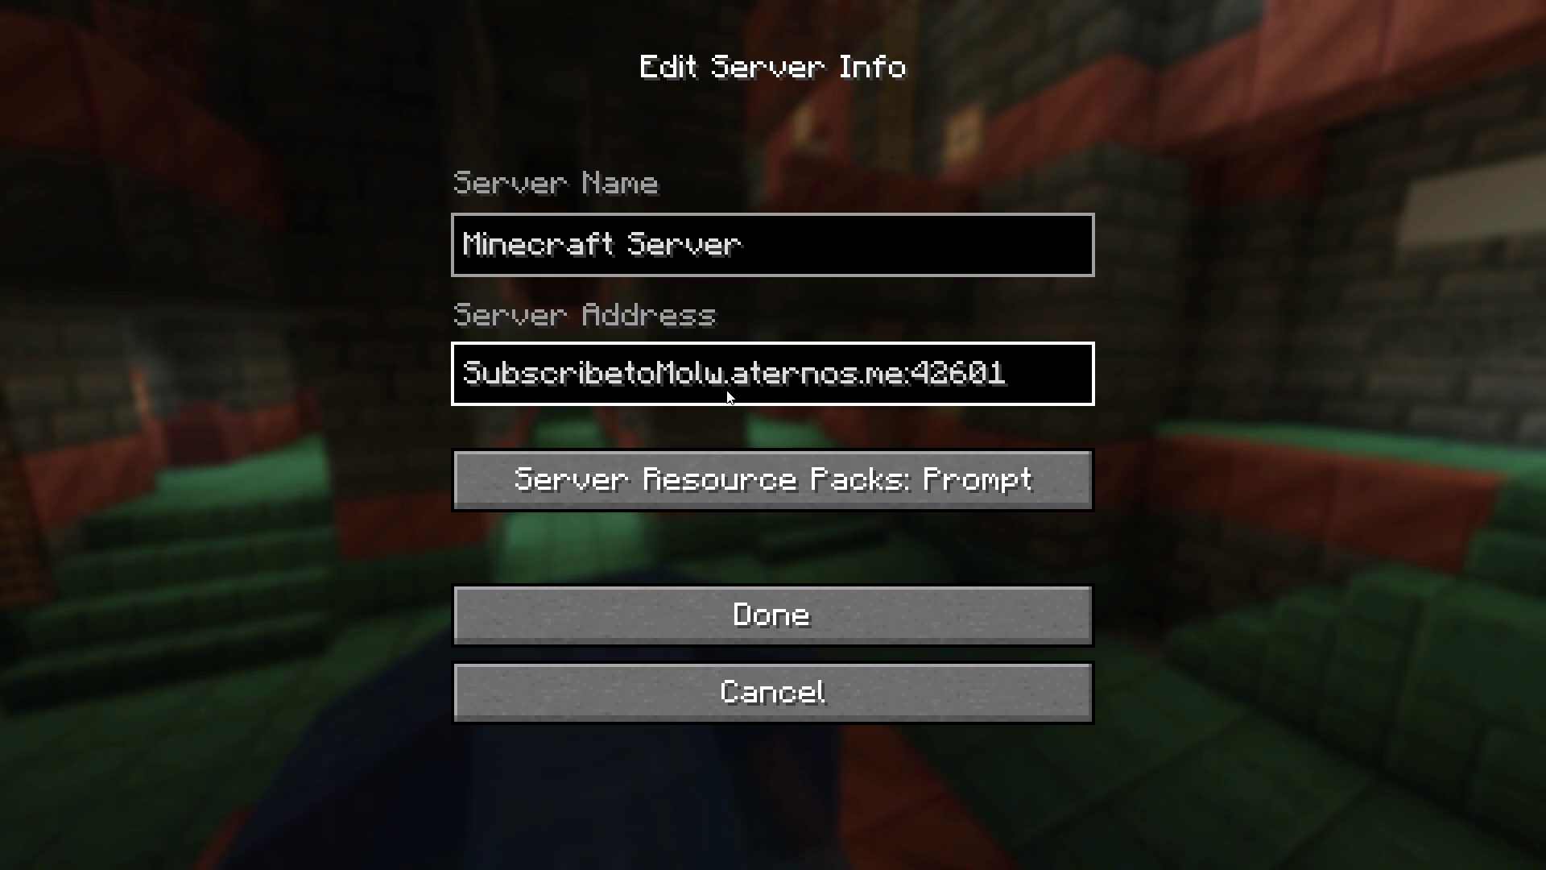
click(813, 617)
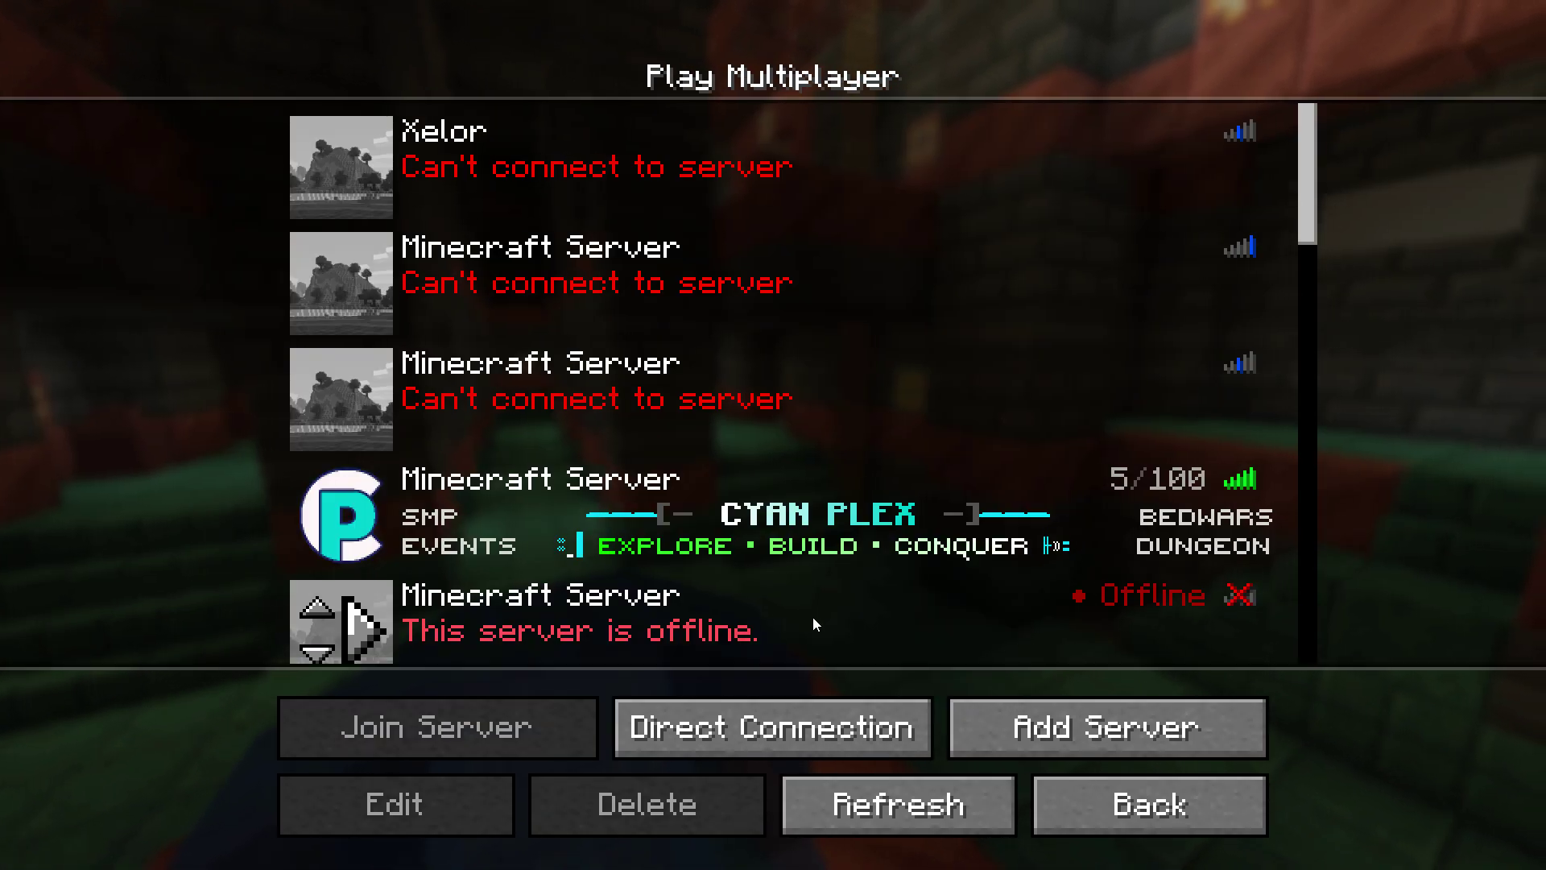
- Select SubscribetoMolw.aternos.me:42601 in the server list and join it
drag(1305, 138, 1281, 597)
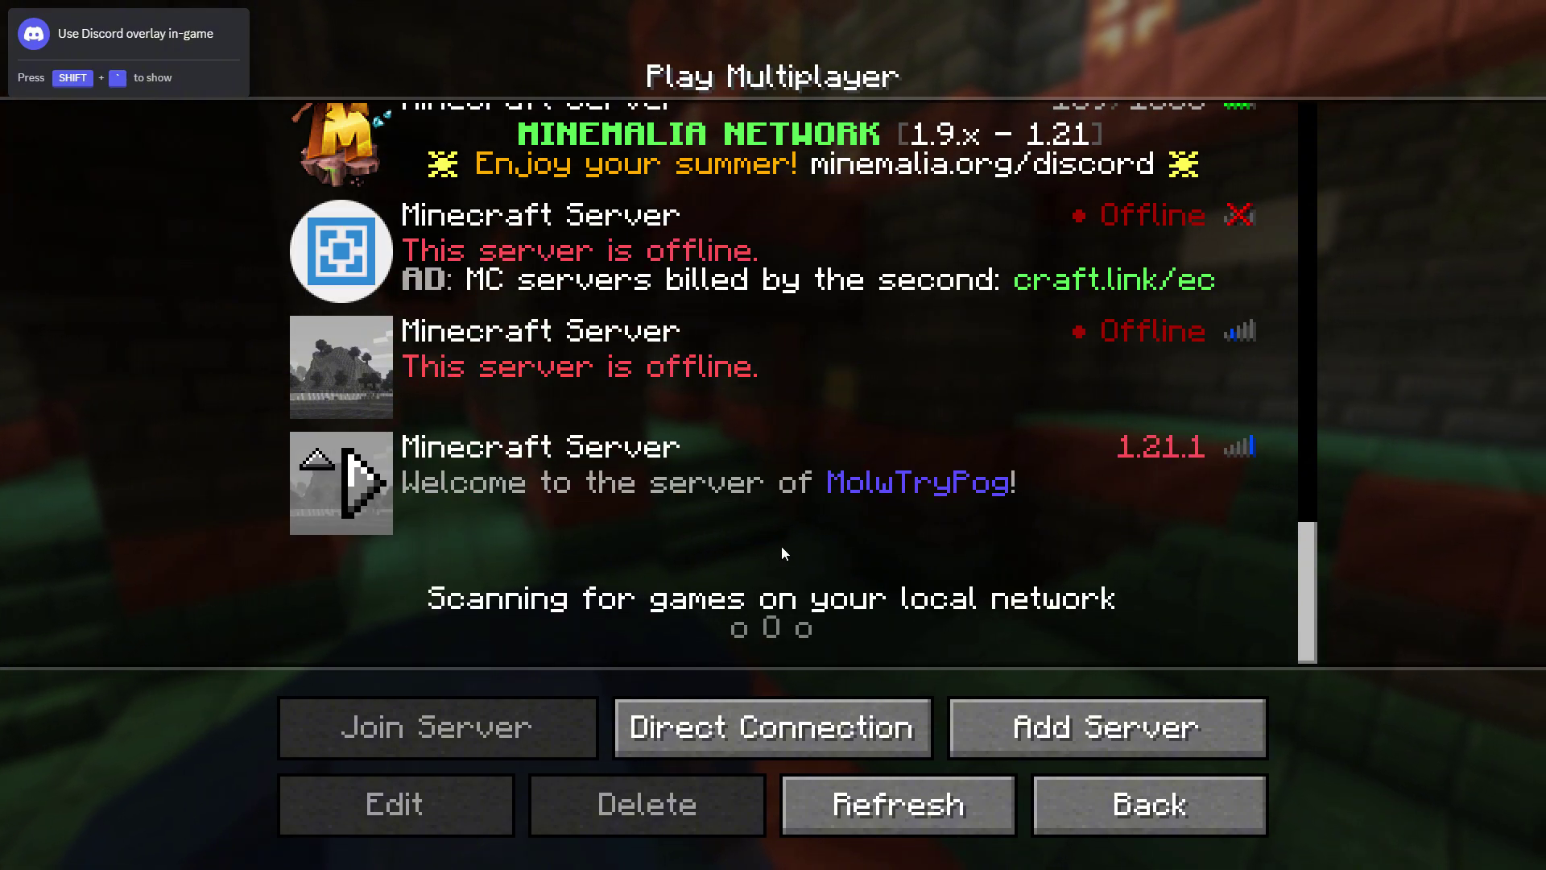
click(579, 510)
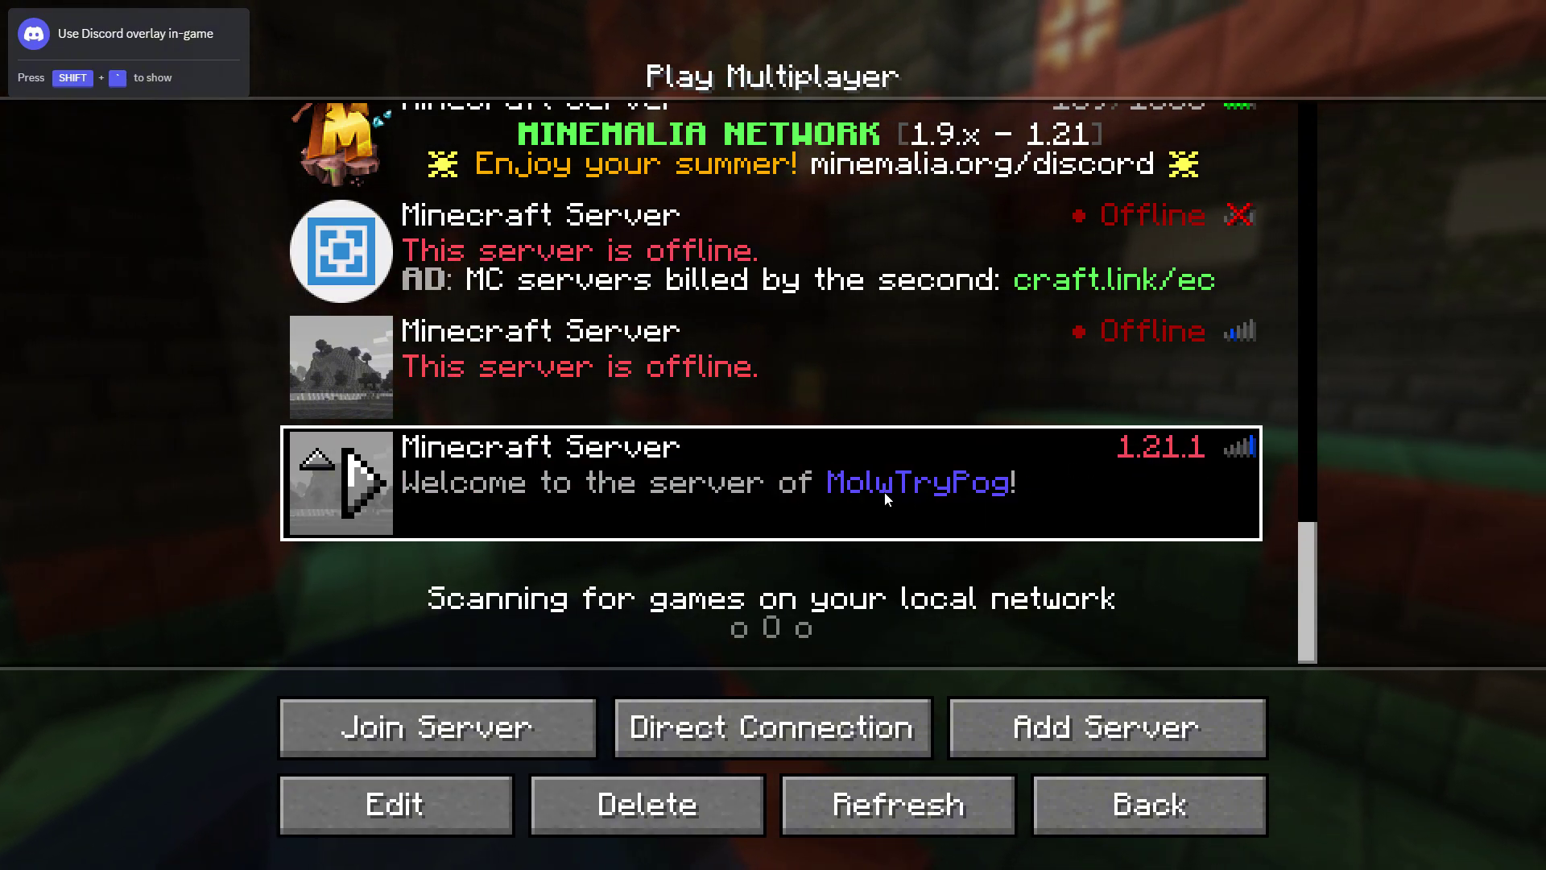
click(355, 480)
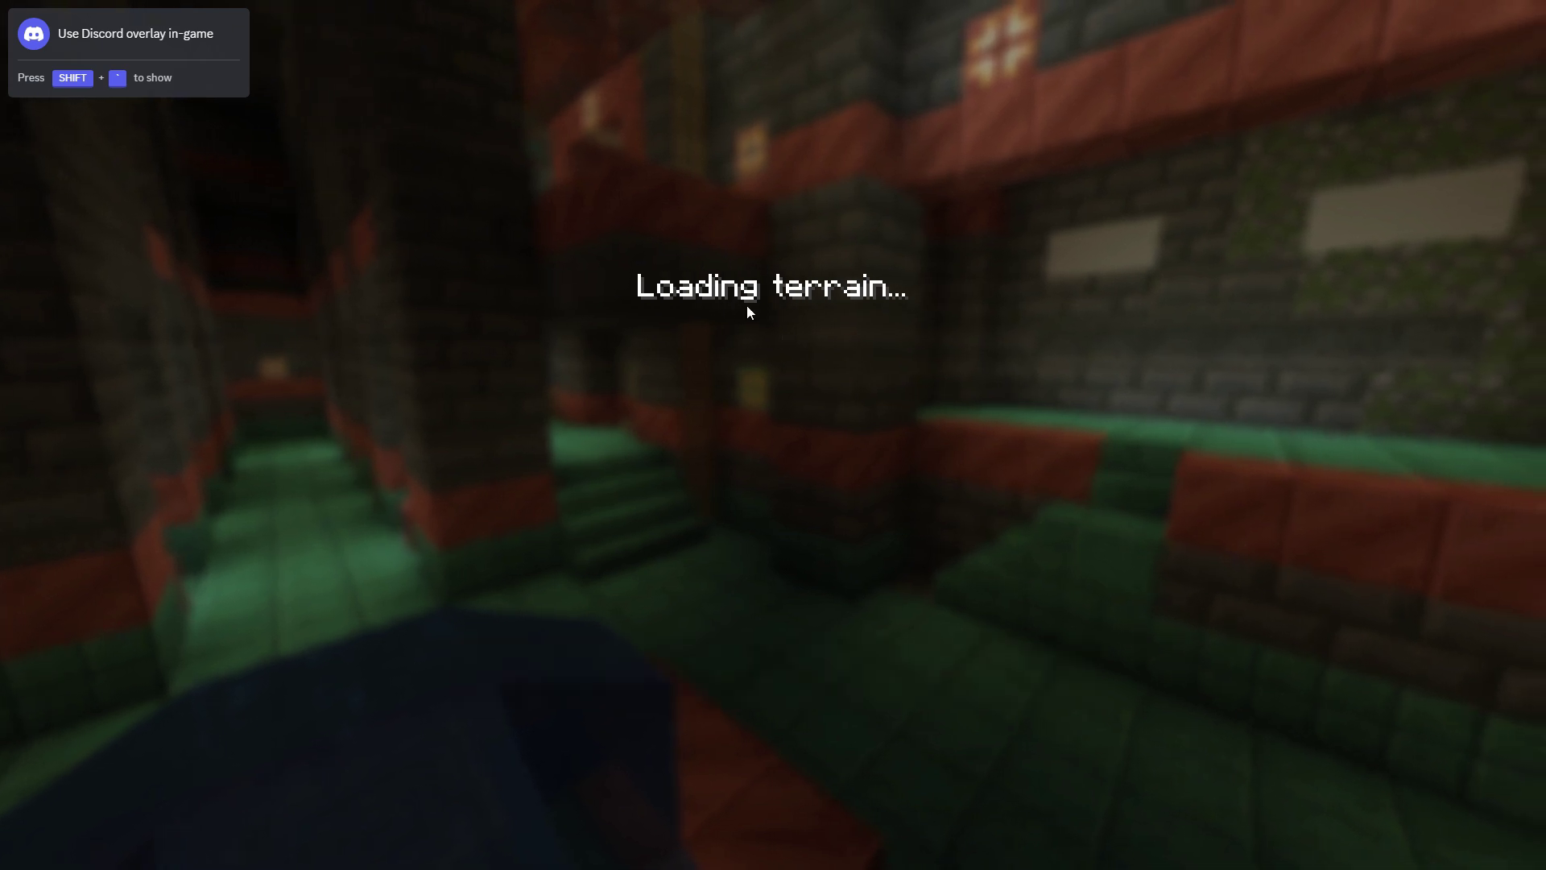
- Check the third-person view, walk to a tree, mine a grass block and place dirt
key(F5)
key(F5)
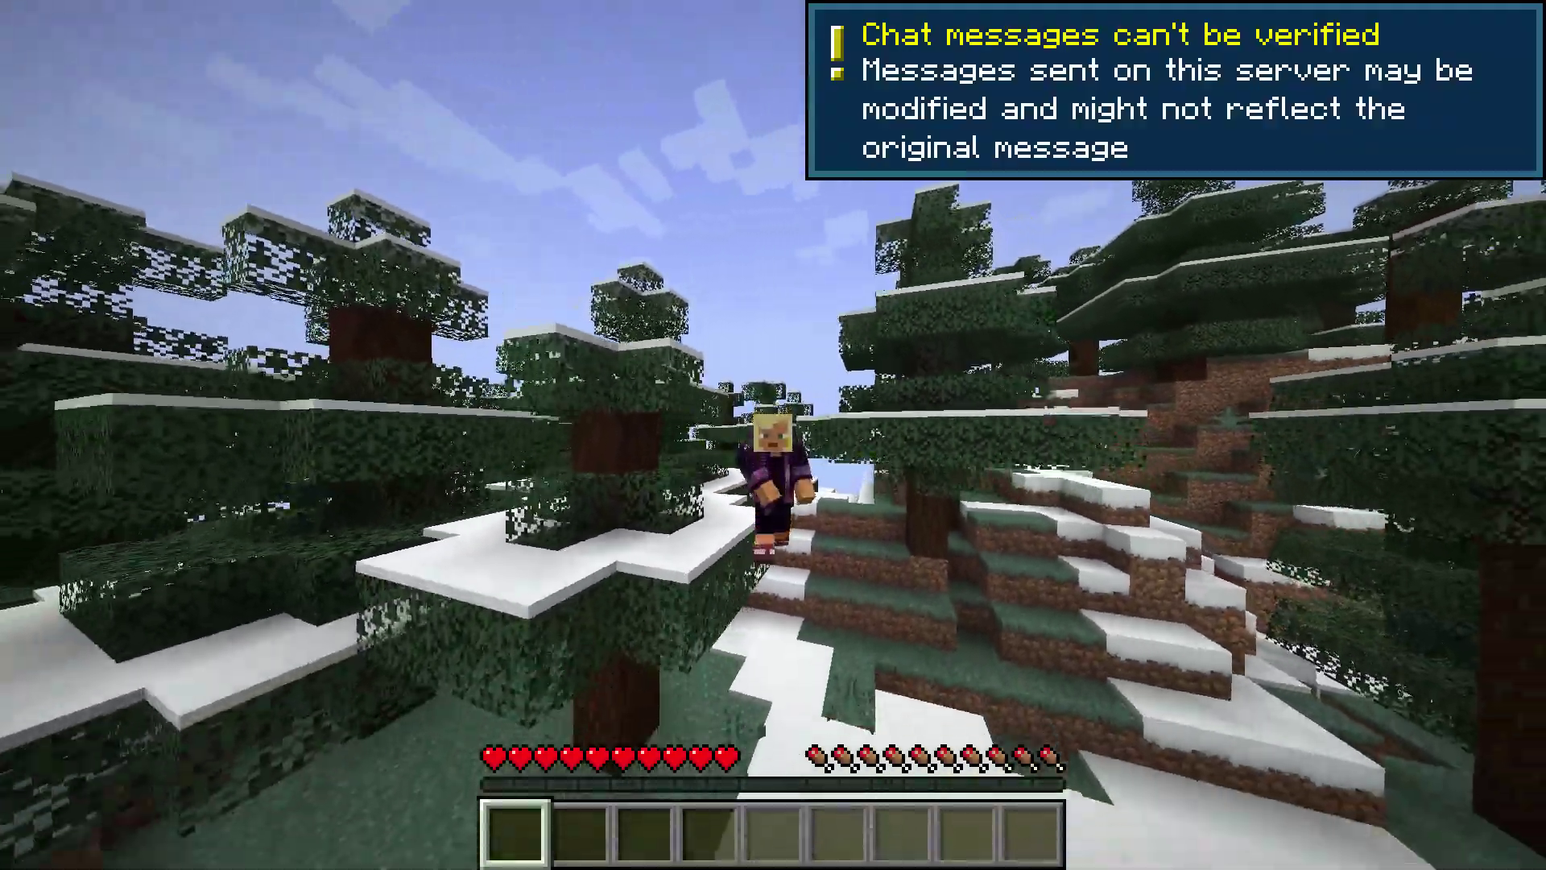
key(F5)
key(w)
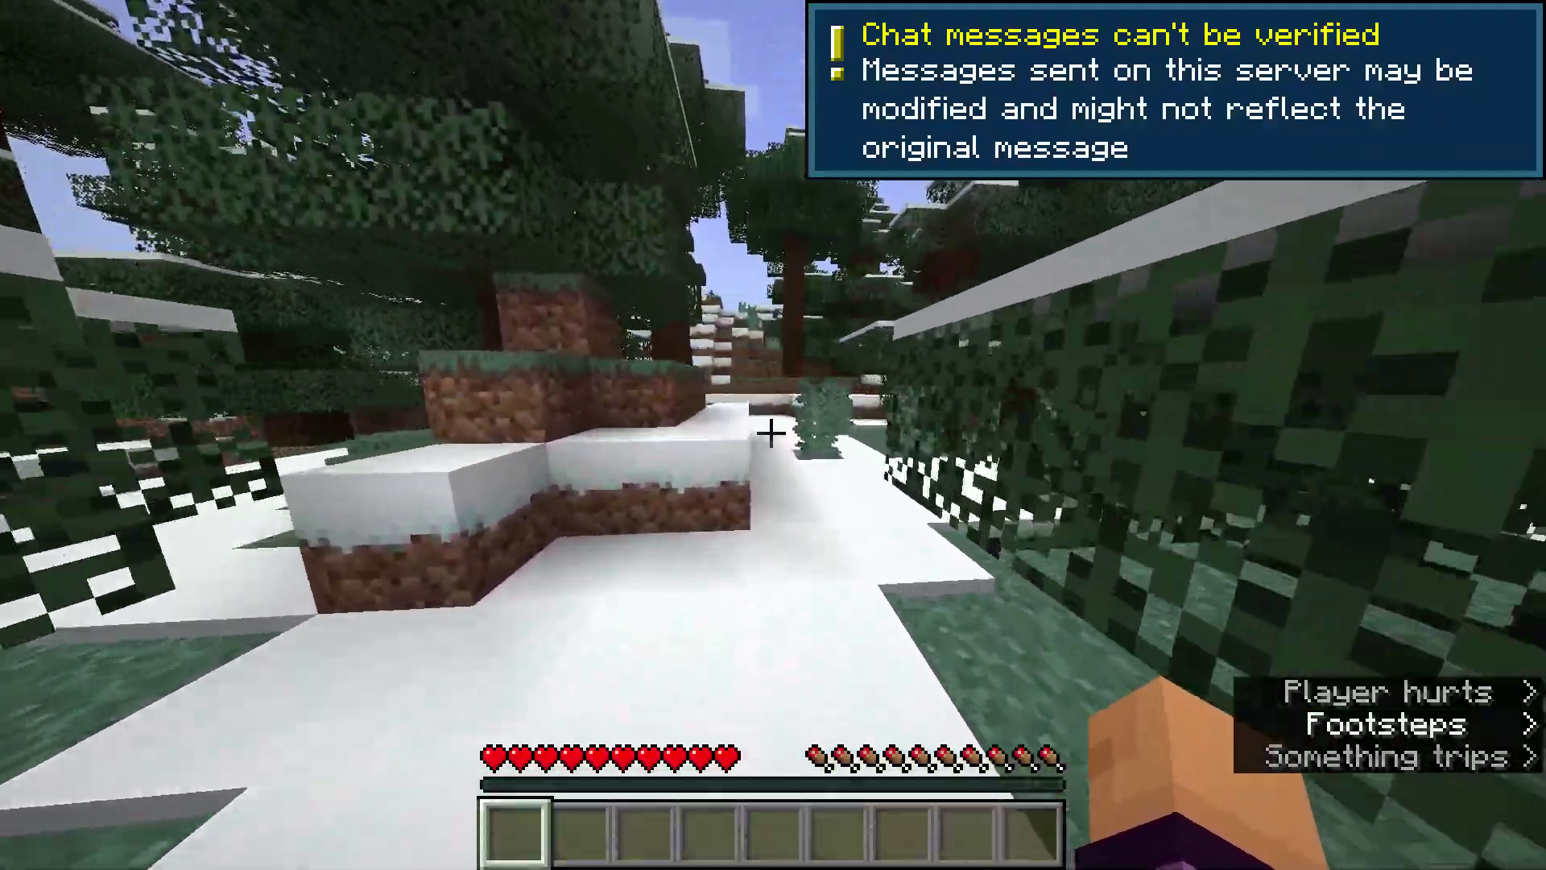
key(w)
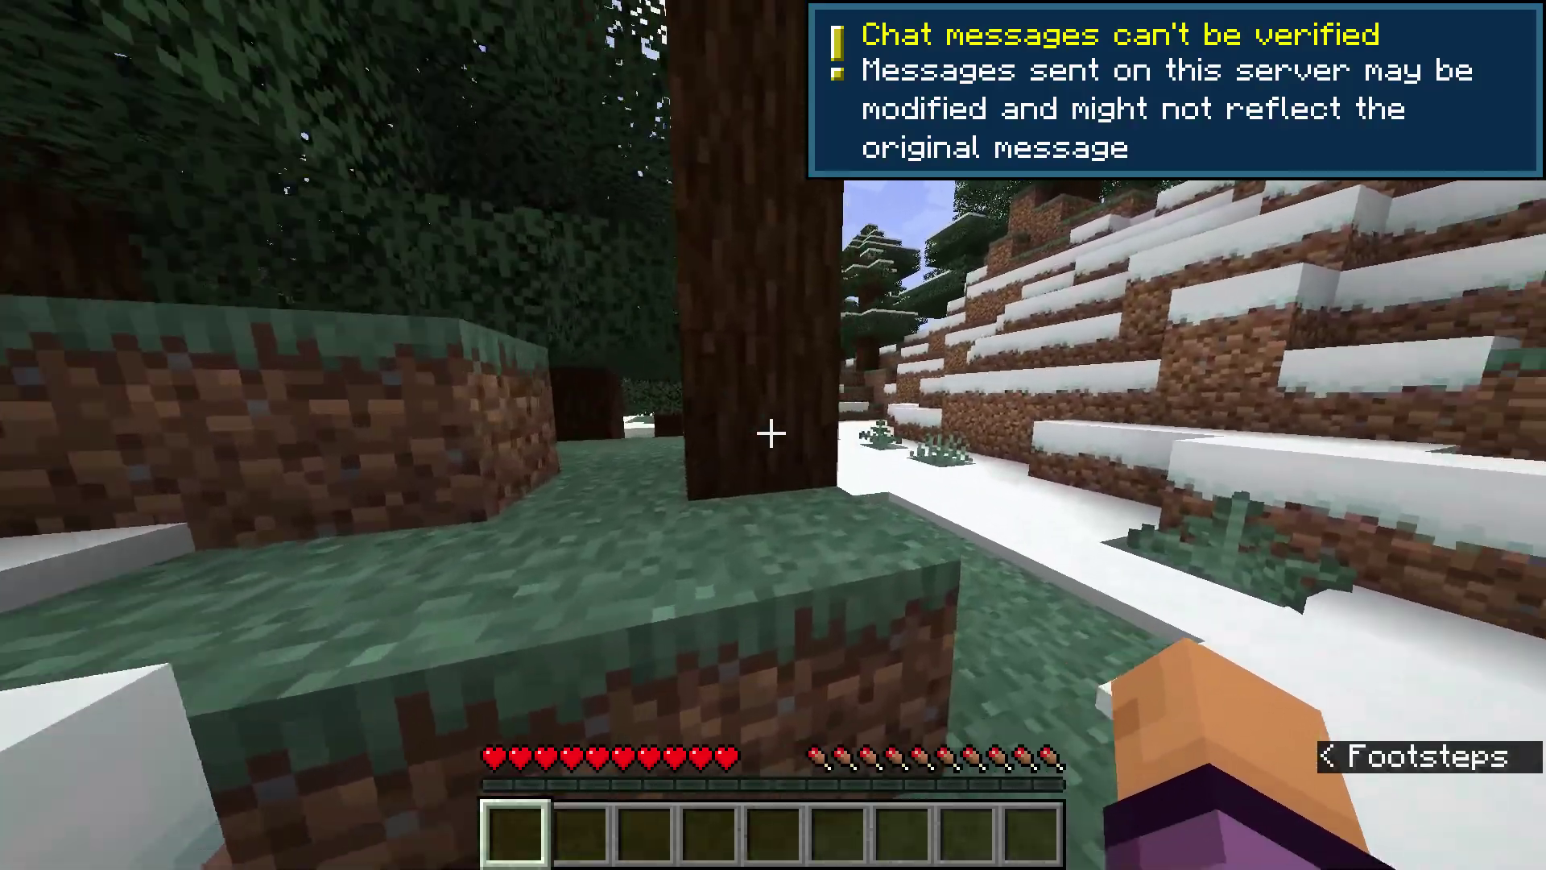
click(771, 434)
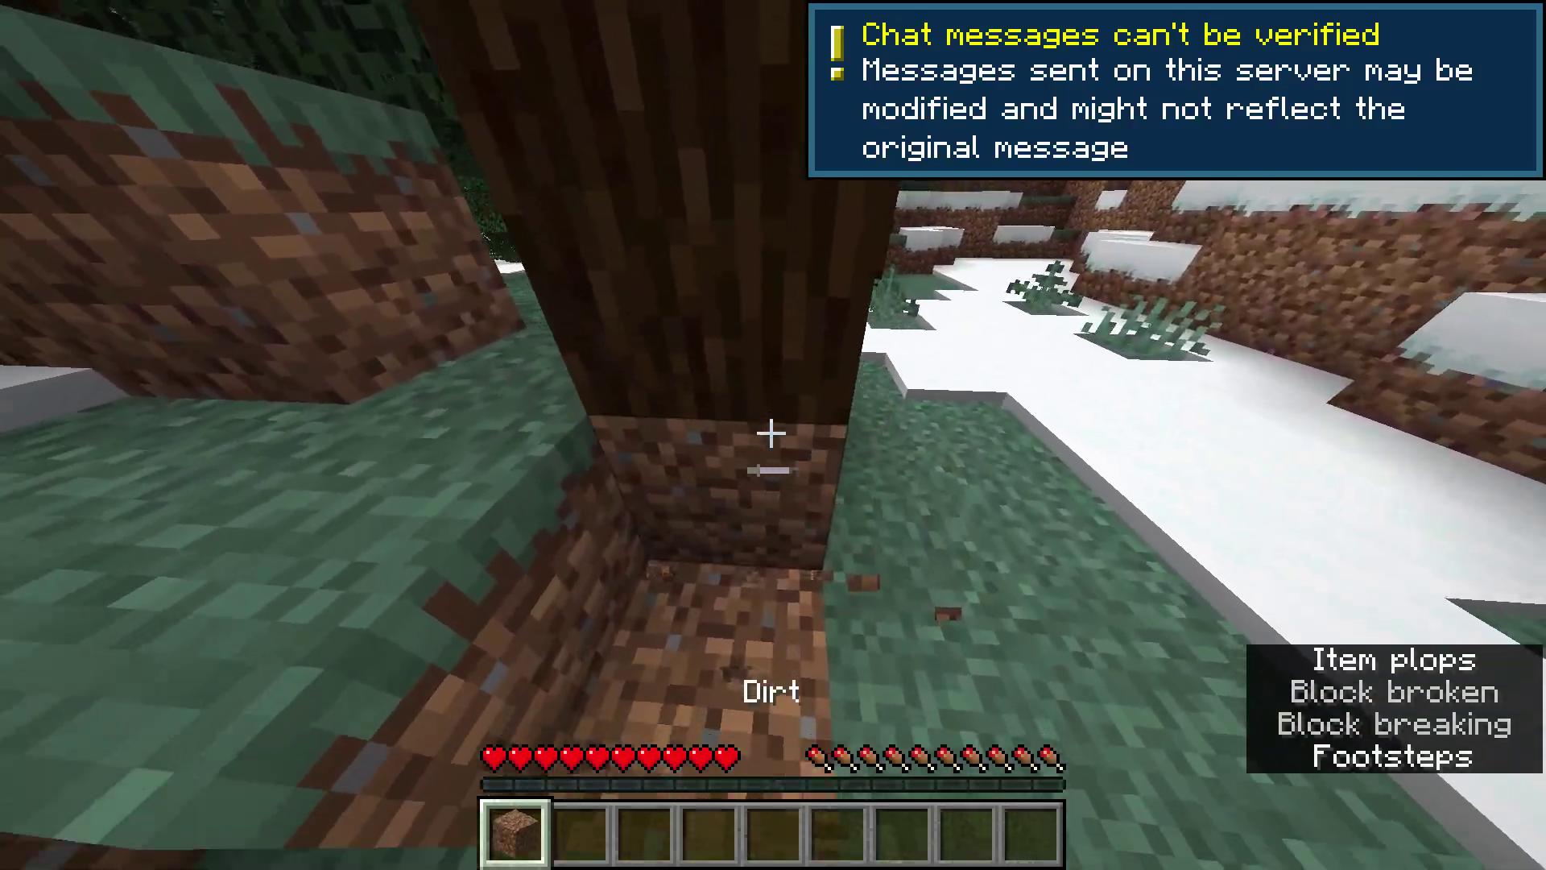
right_click(771, 434)
- Walk along the snowy slope toward the spruce tree, toggling camera perspective
key(w)
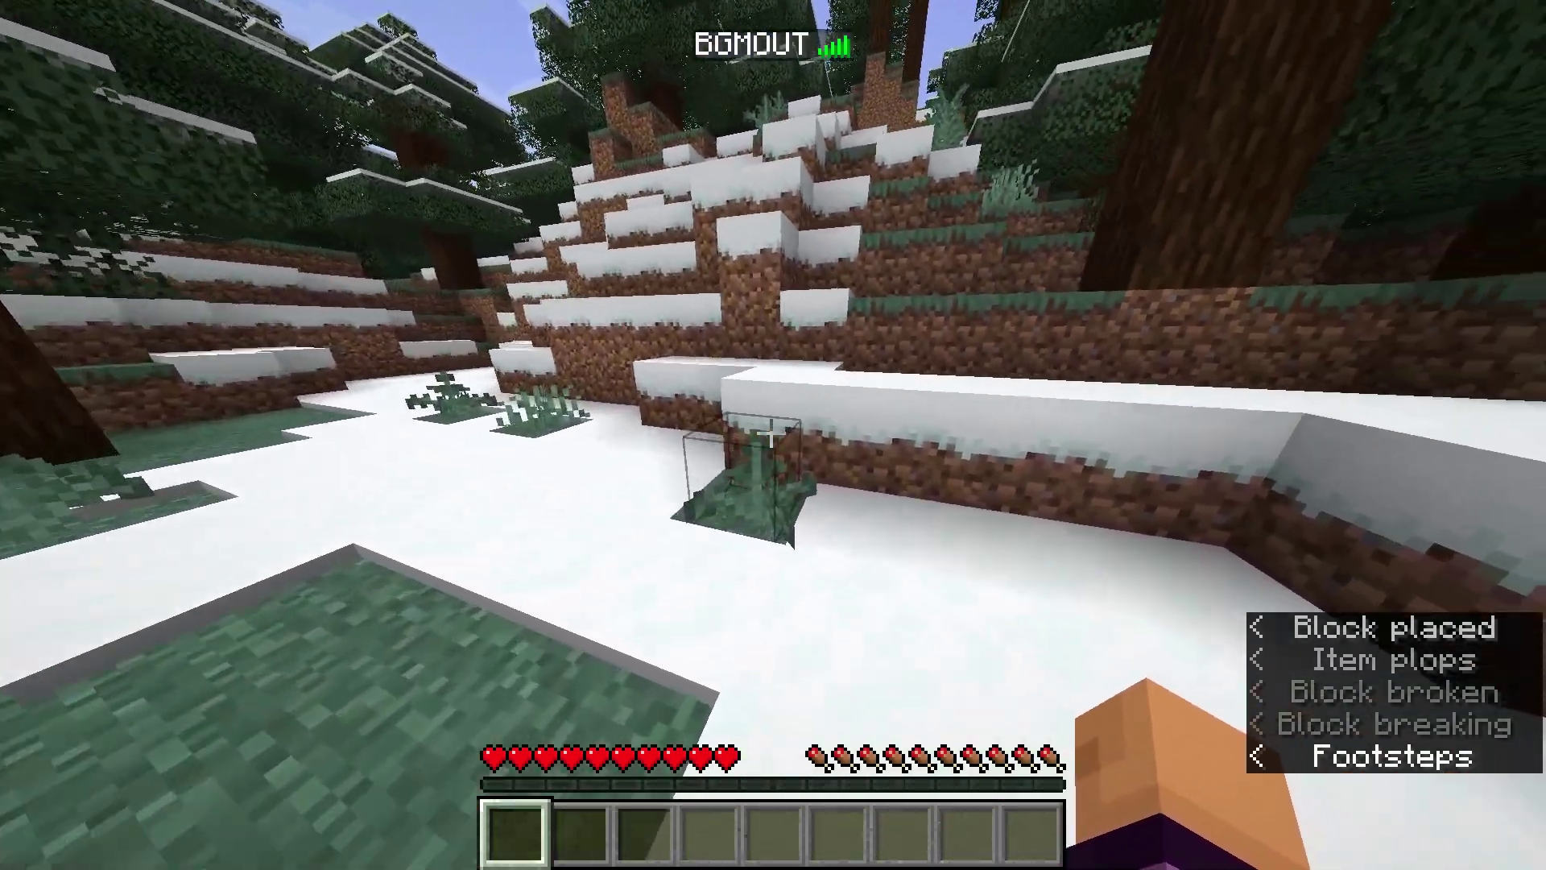
key(w)
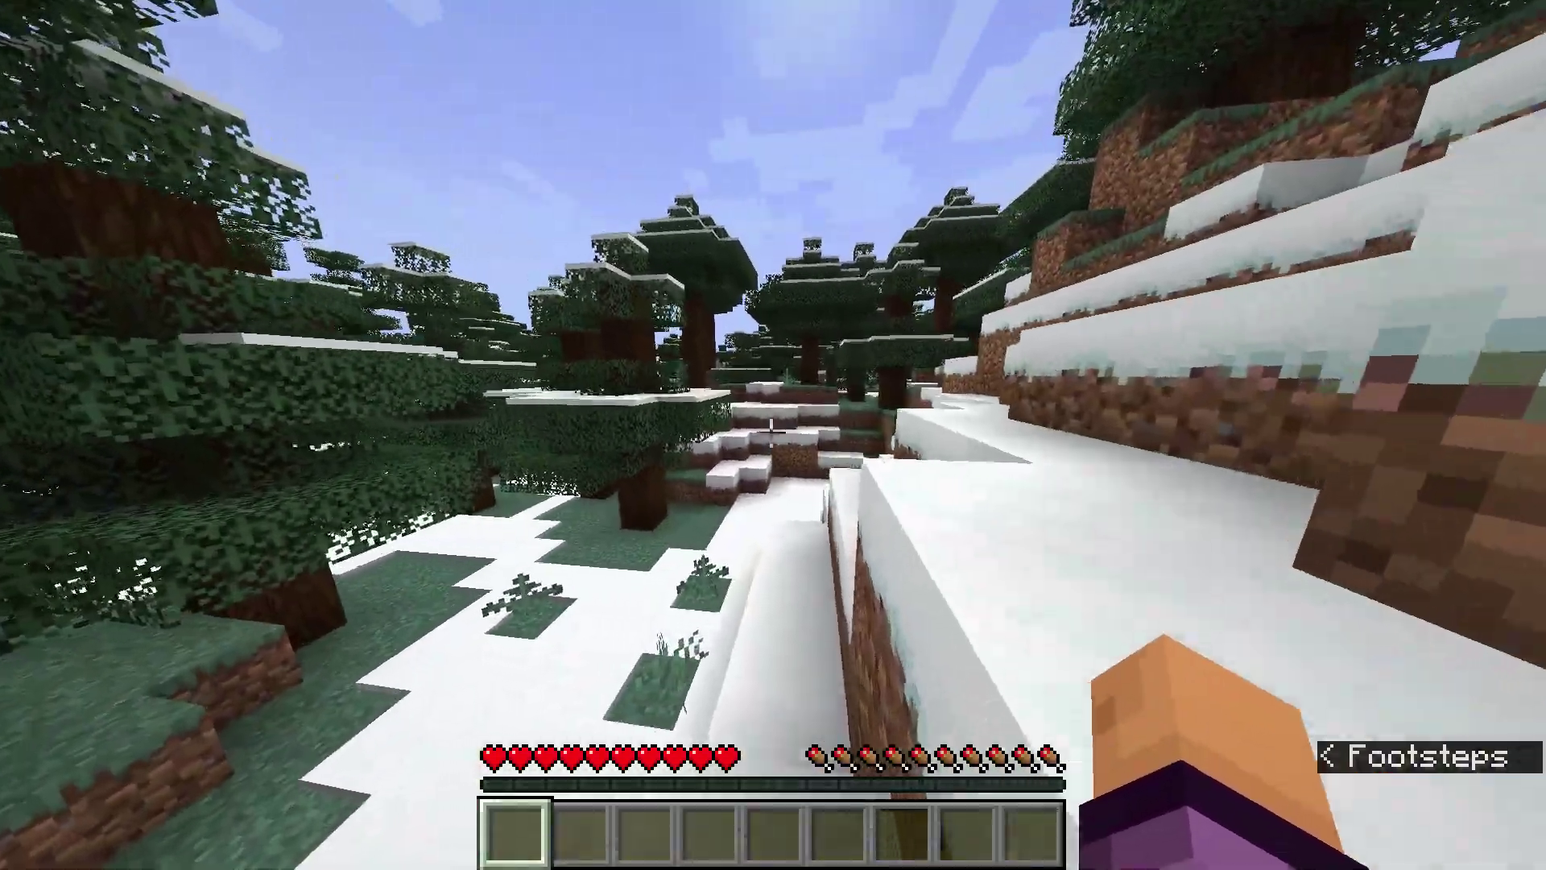
key(F5)
key(F5)
key(w)
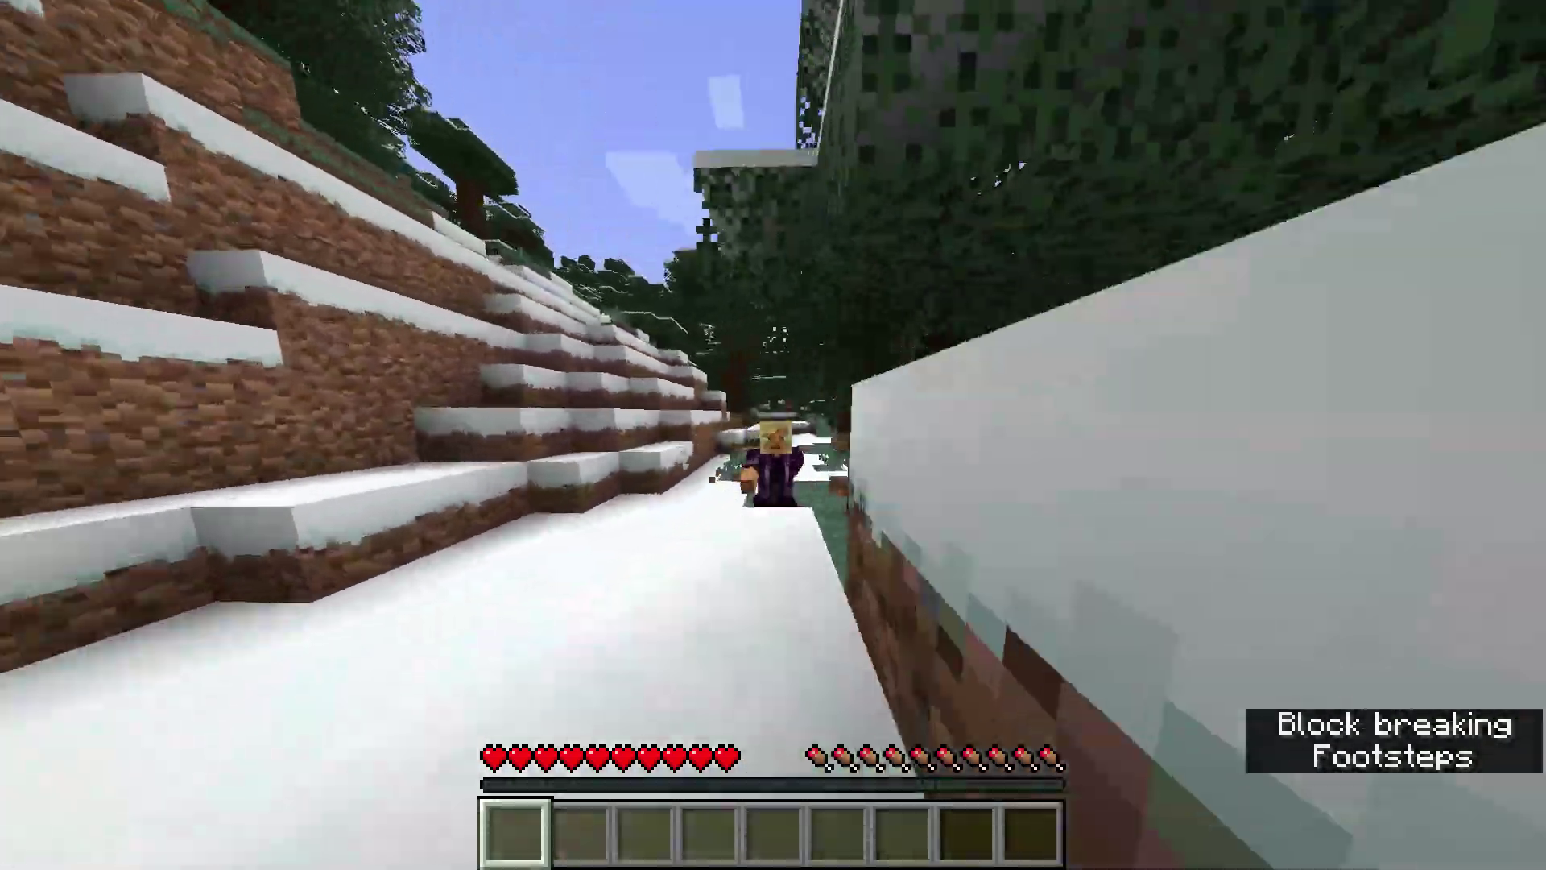